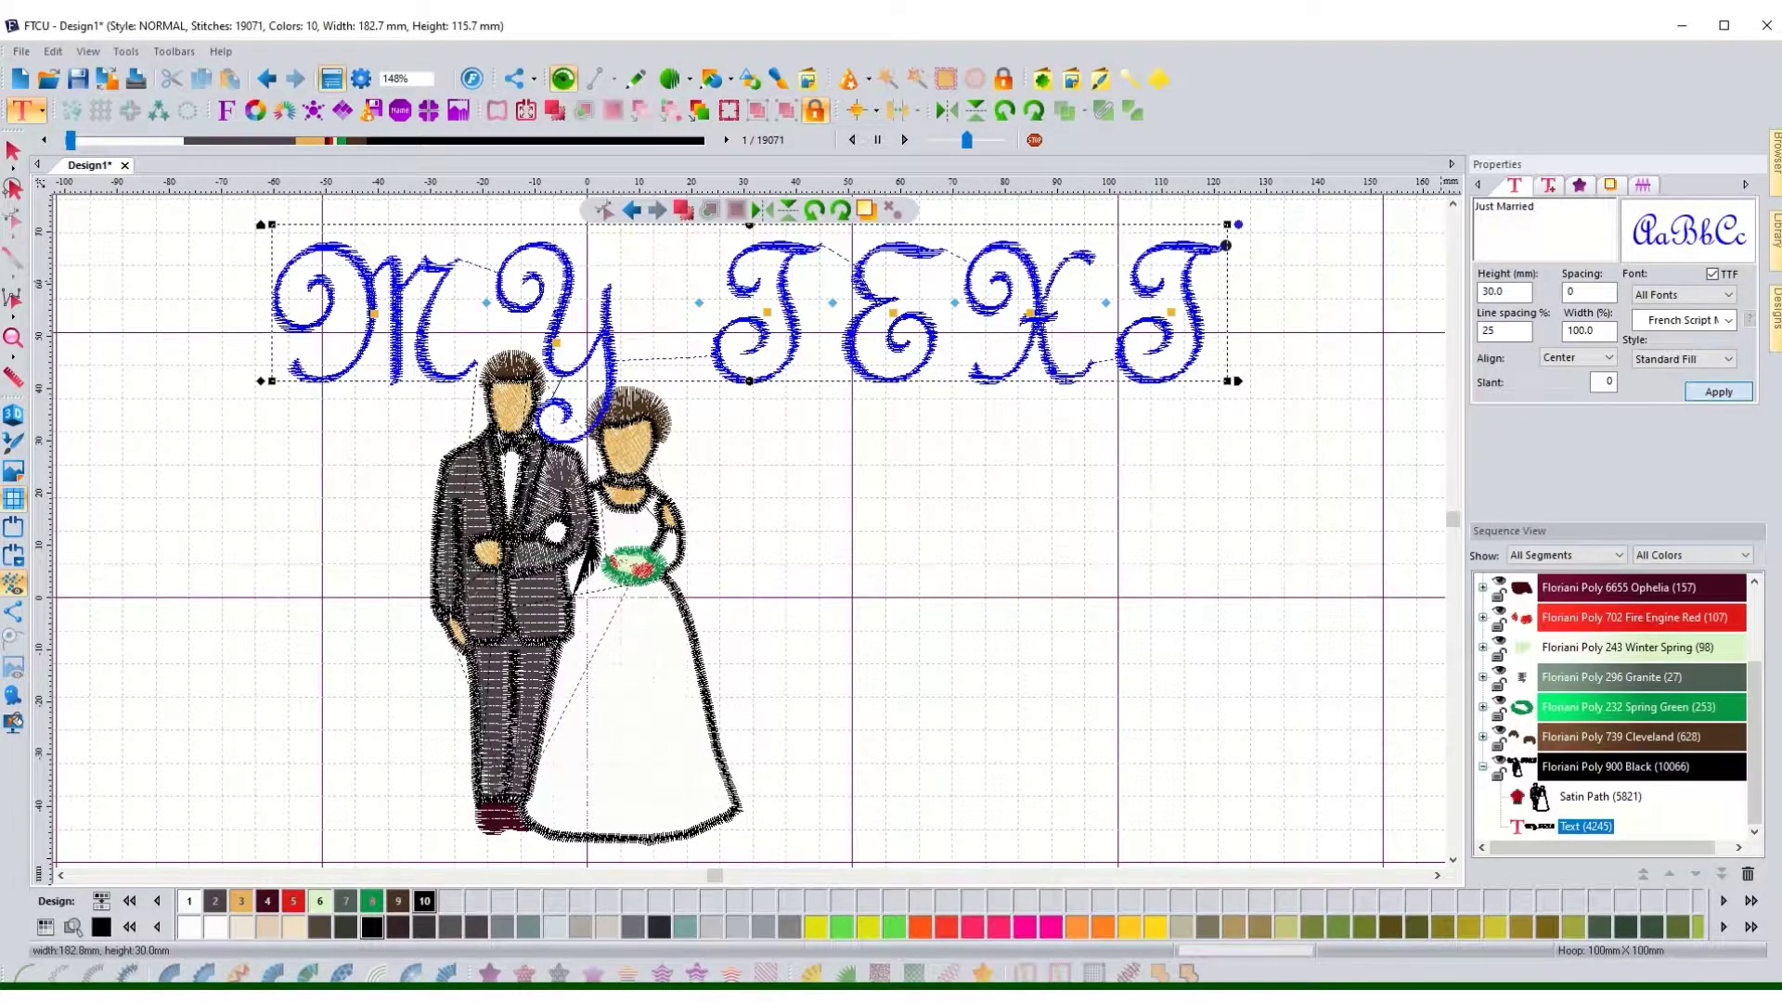
- Apply "Just Married" as the lettering text and browse the available fonts
{"action": "left_click", "coordinate": [1718, 392]}
{"action": "left_click", "coordinate": [1727, 319]}
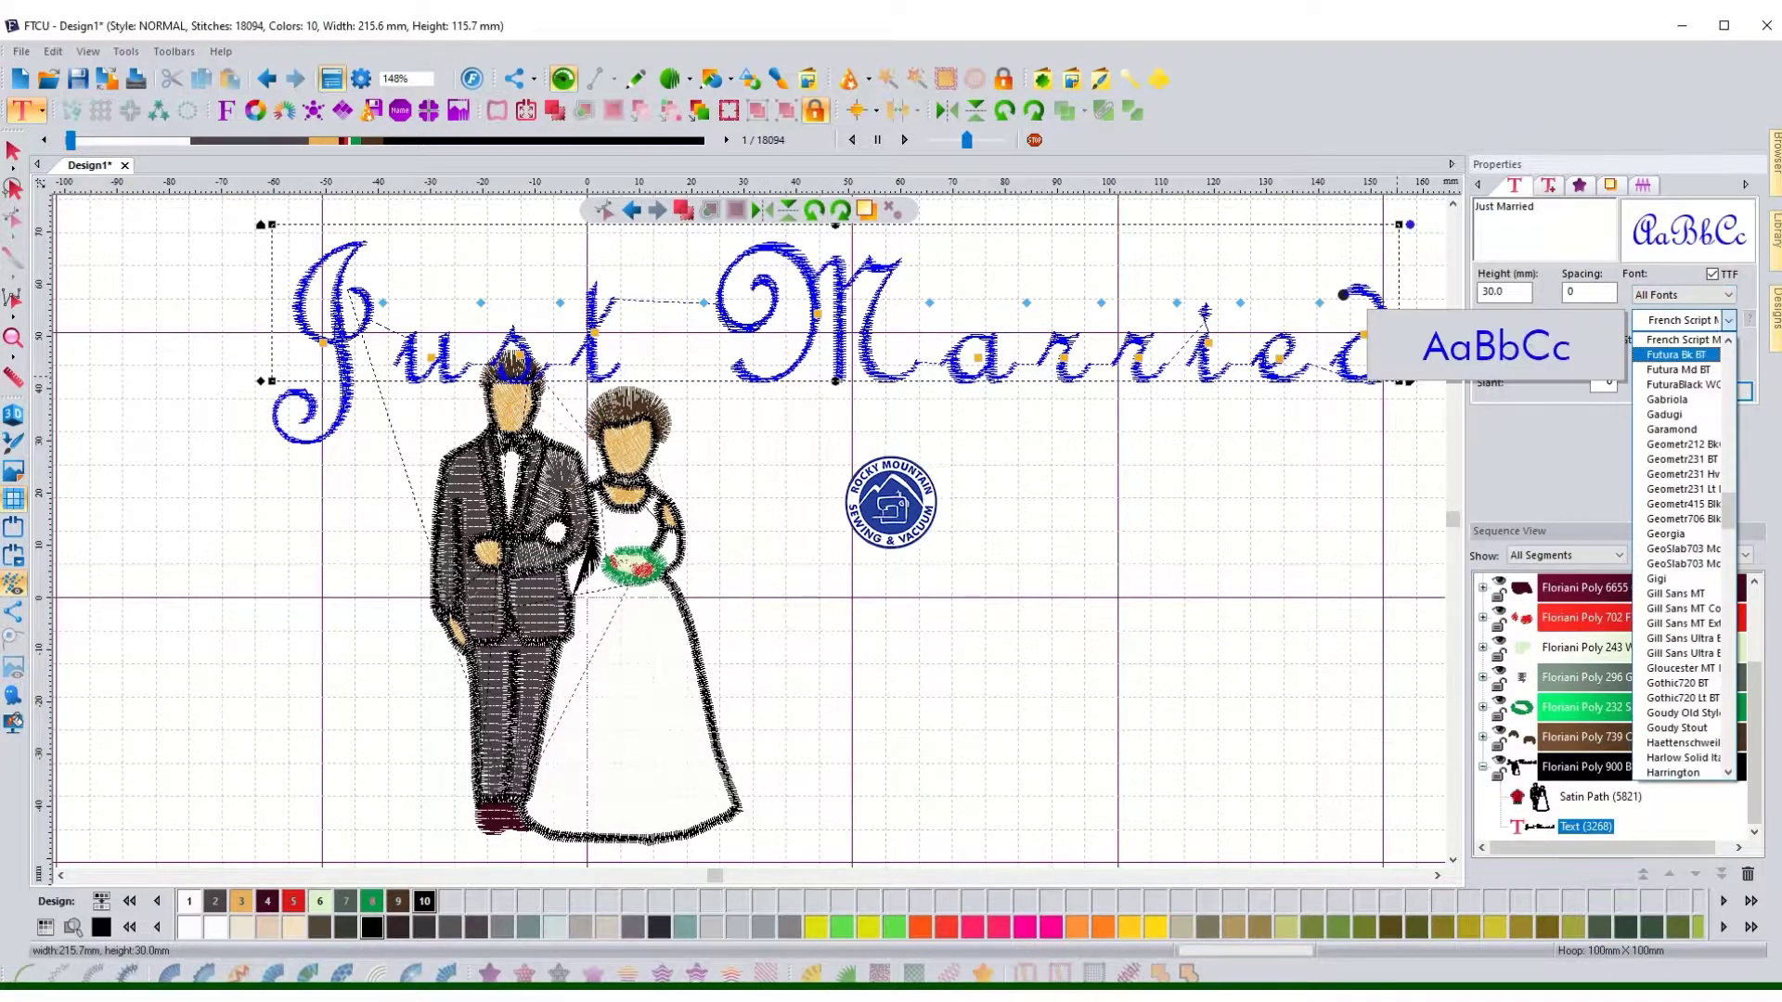
{"action": "left_click_drag", "start_coordinate": [1728, 673], "coordinate": [1728, 445]}
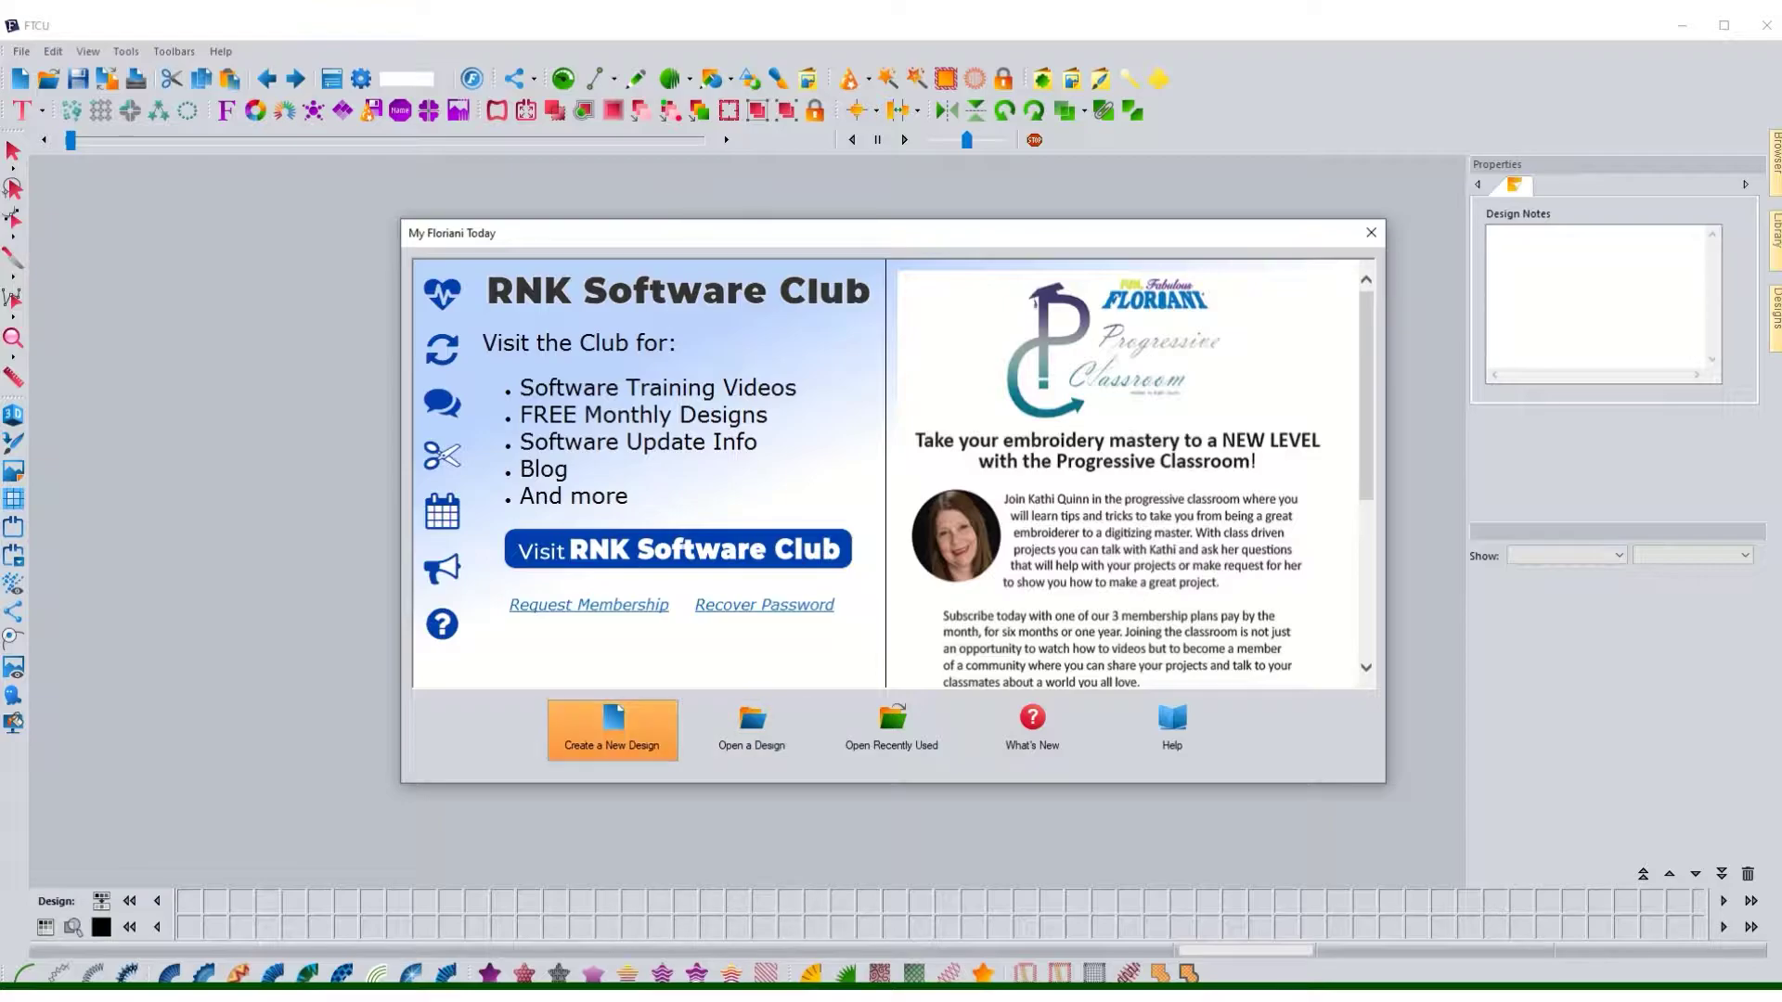
- Create a new design and start the Auto Digitizing Wizard
{"action": "left_click", "coordinate": [613, 728]}
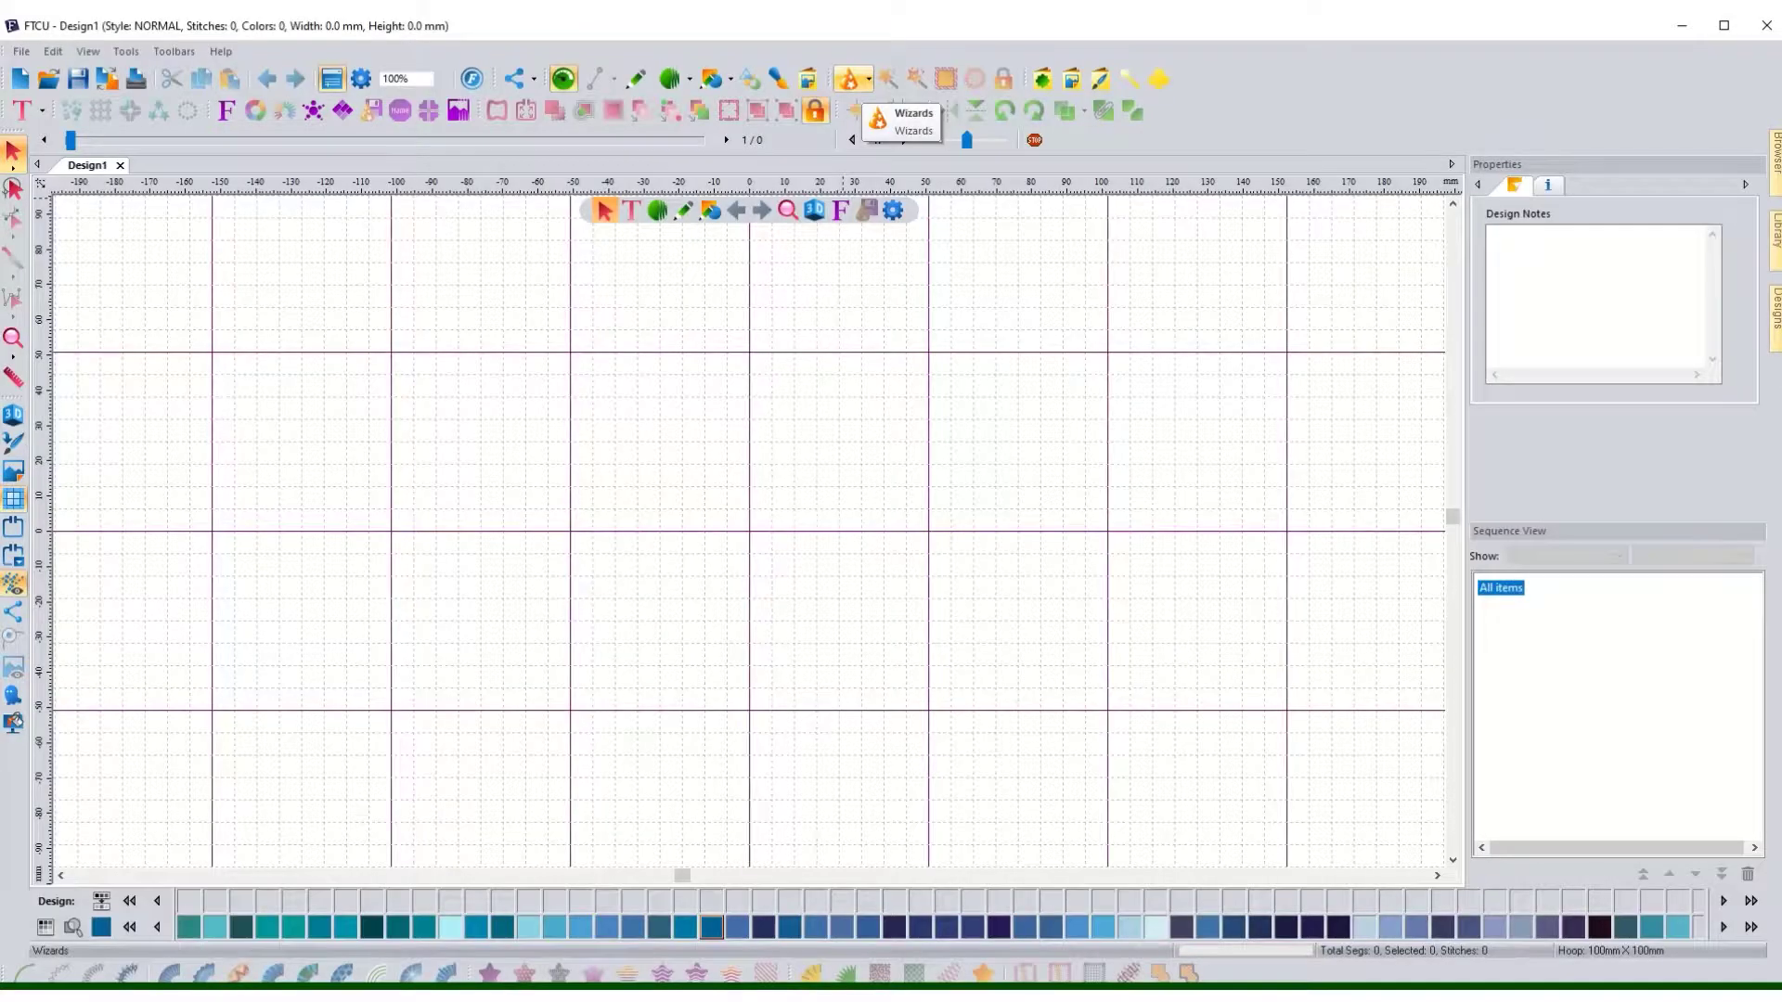
{"action": "left_click", "coordinate": [850, 80]}
{"action": "left_click", "coordinate": [850, 79]}
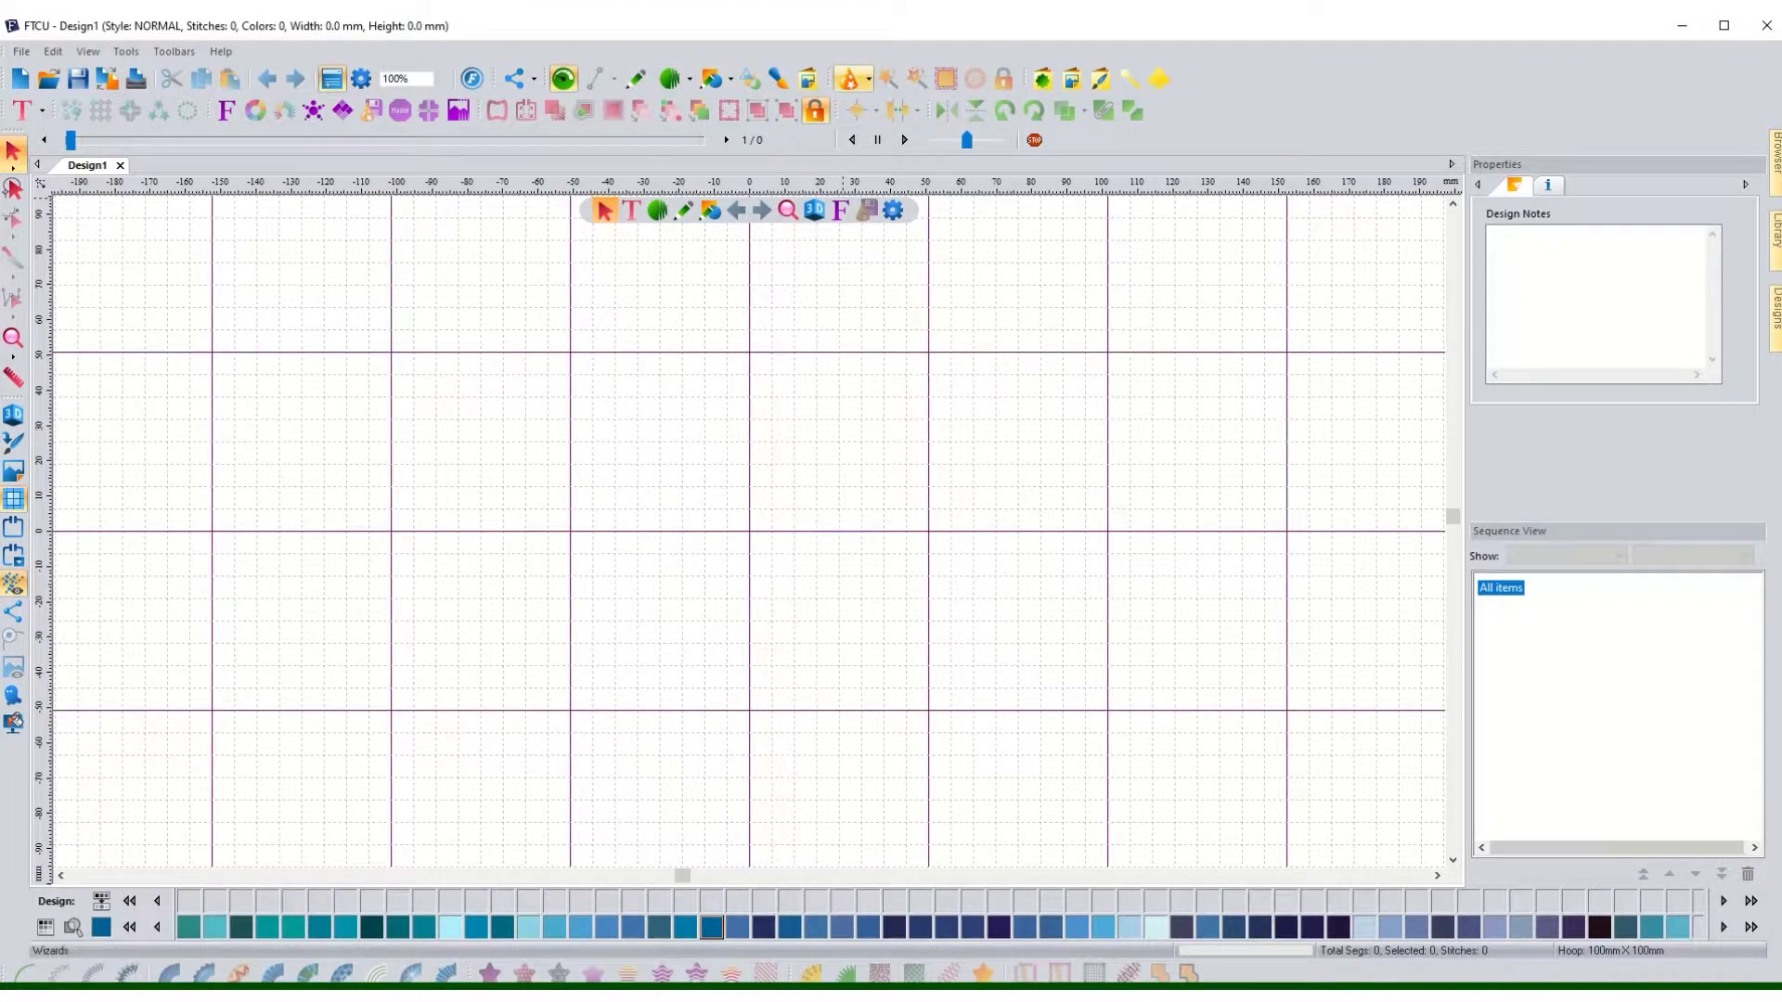
{"action": "left_click", "coordinate": [850, 80]}
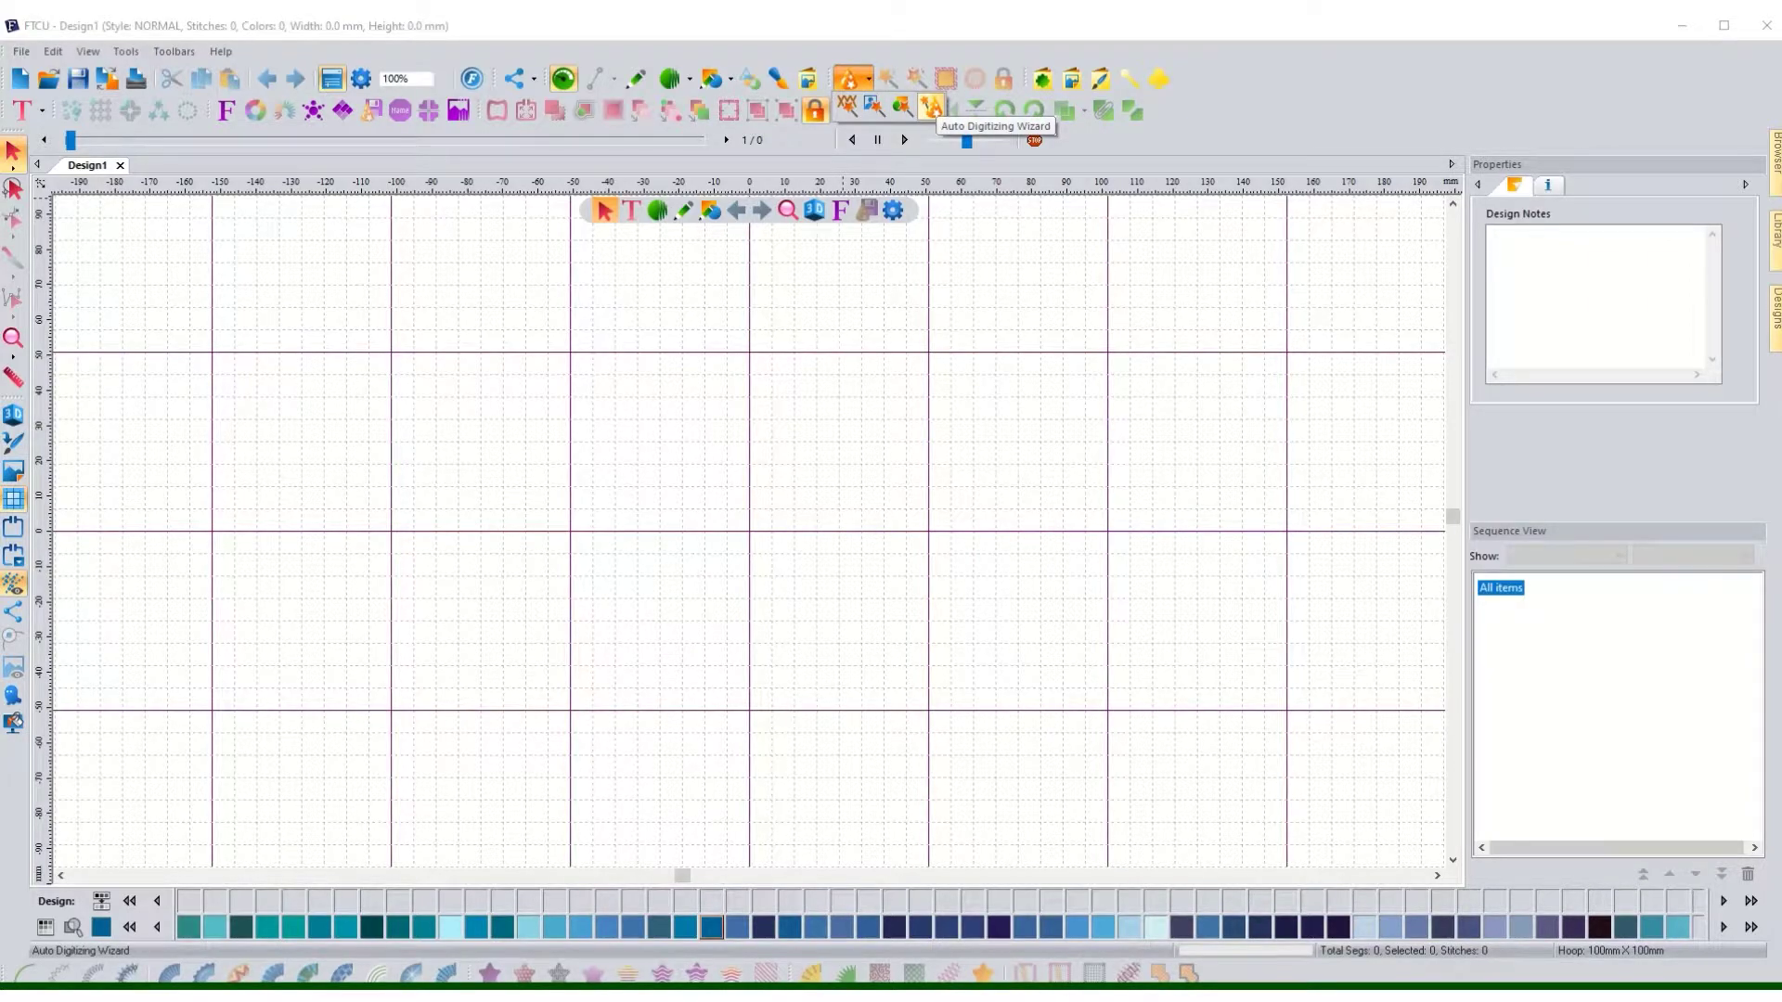
{"action": "left_click", "coordinate": [931, 107]}
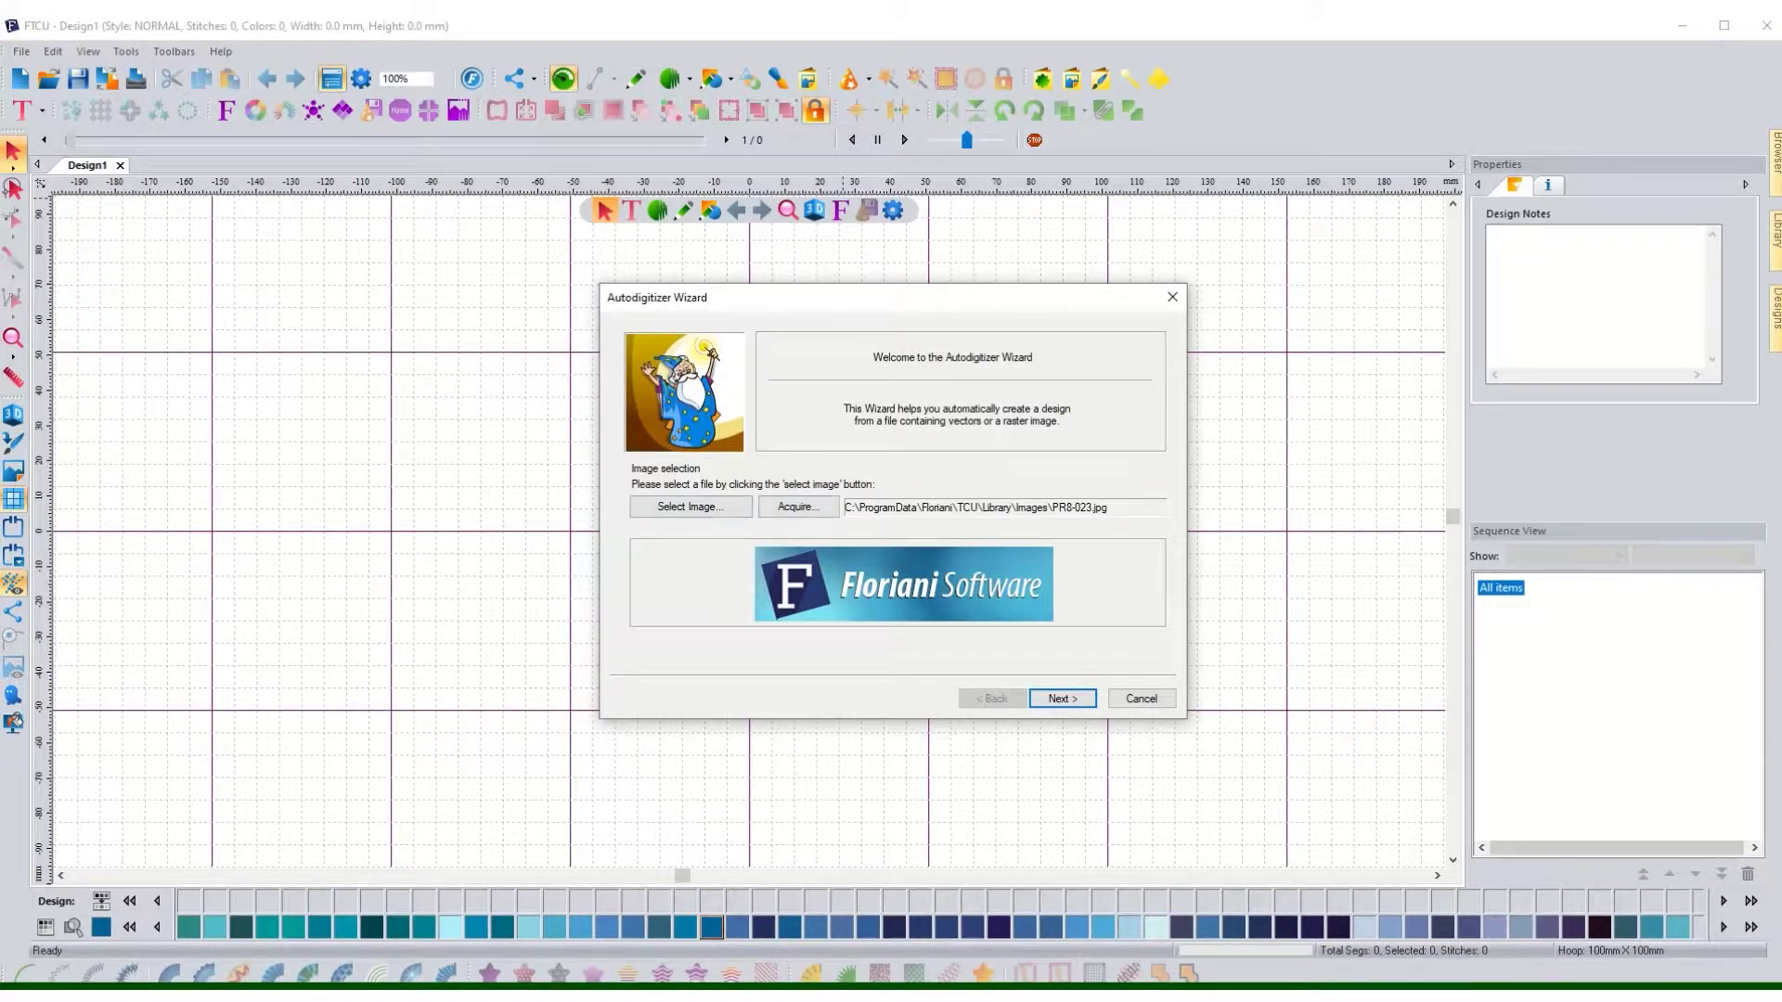
- Choose the bride and groom image PR8-023 from the Images folder as the wizard's source
{"action": "left_click", "coordinate": [690, 506]}
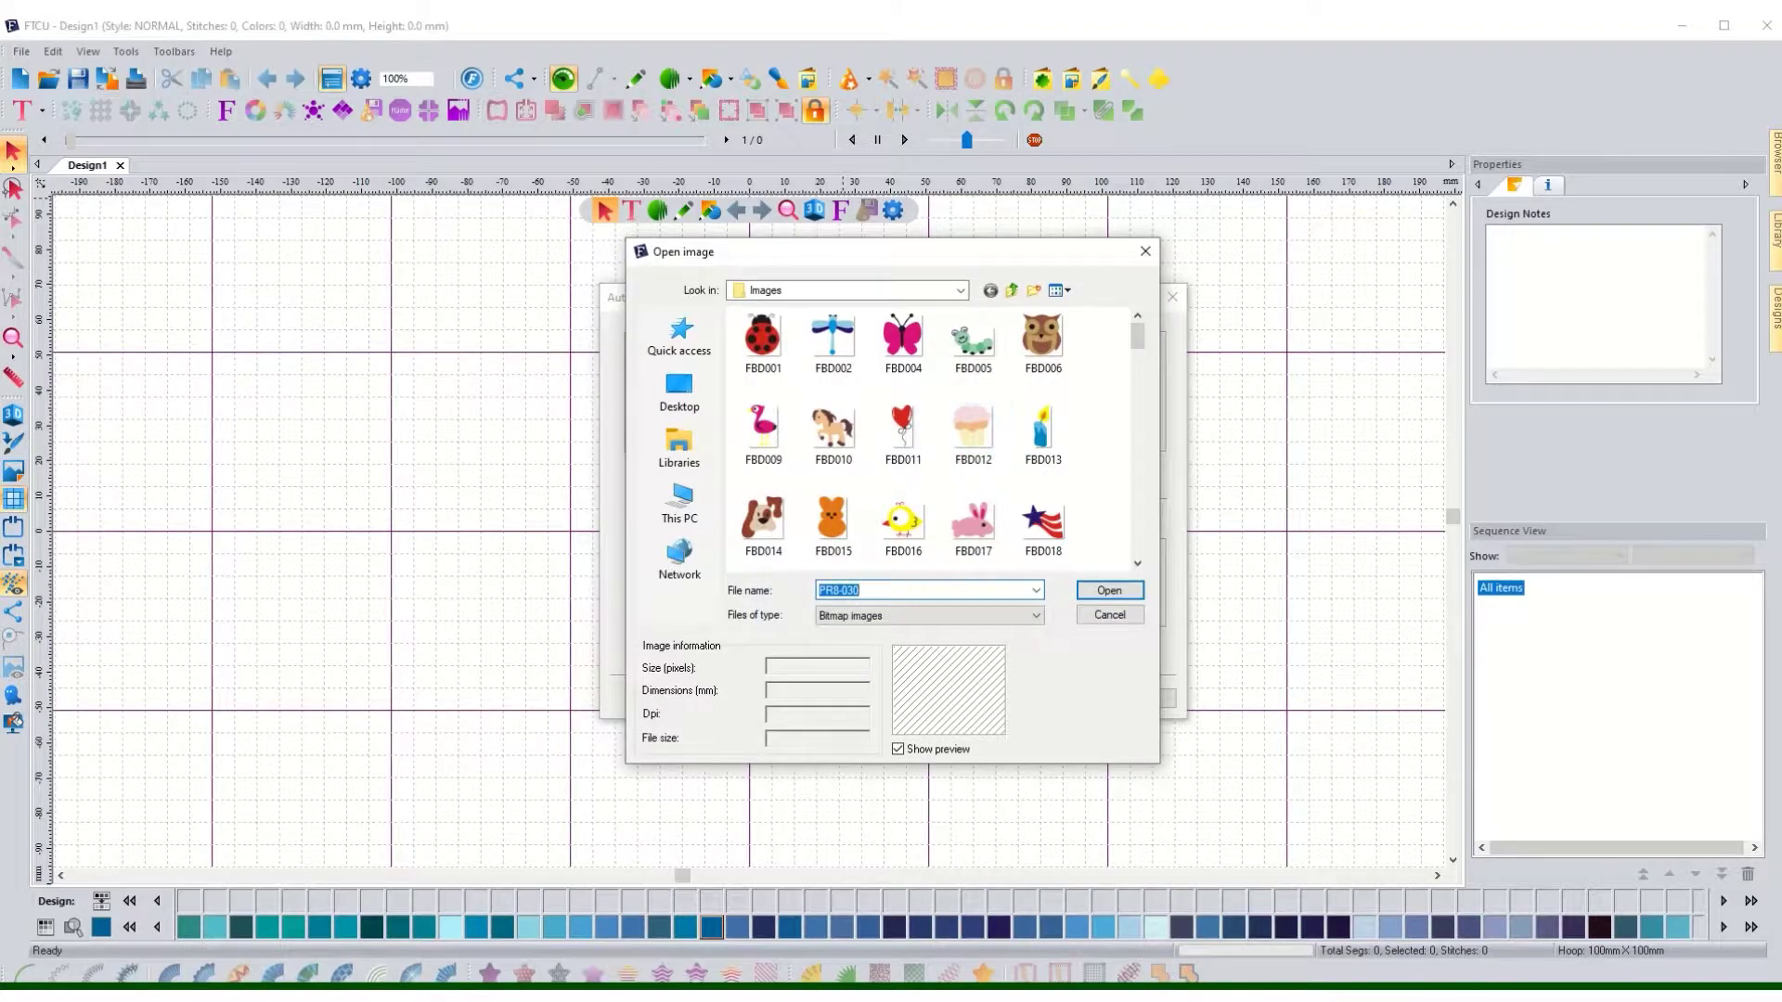
{"action": "scroll", "coordinate": [934, 442], "scroll_direction": "down", "scroll_amount": 8}
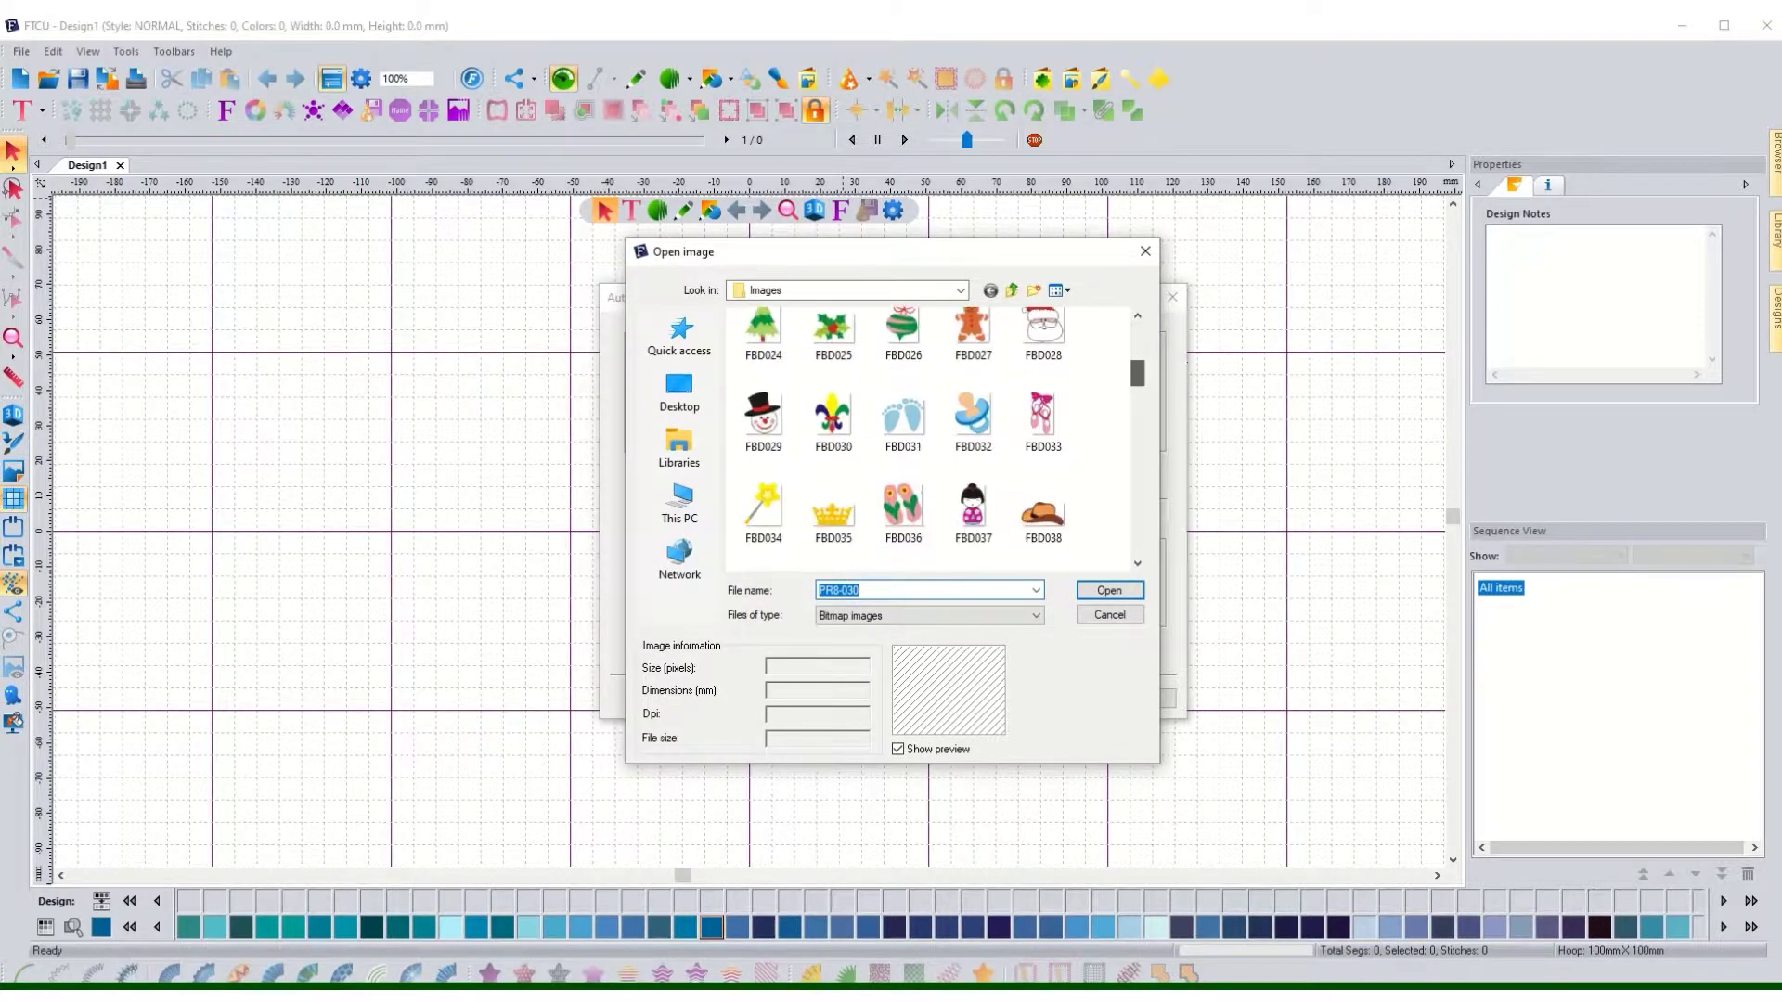
{"action": "scroll", "coordinate": [934, 443], "scroll_direction": "down", "scroll_amount": 2}
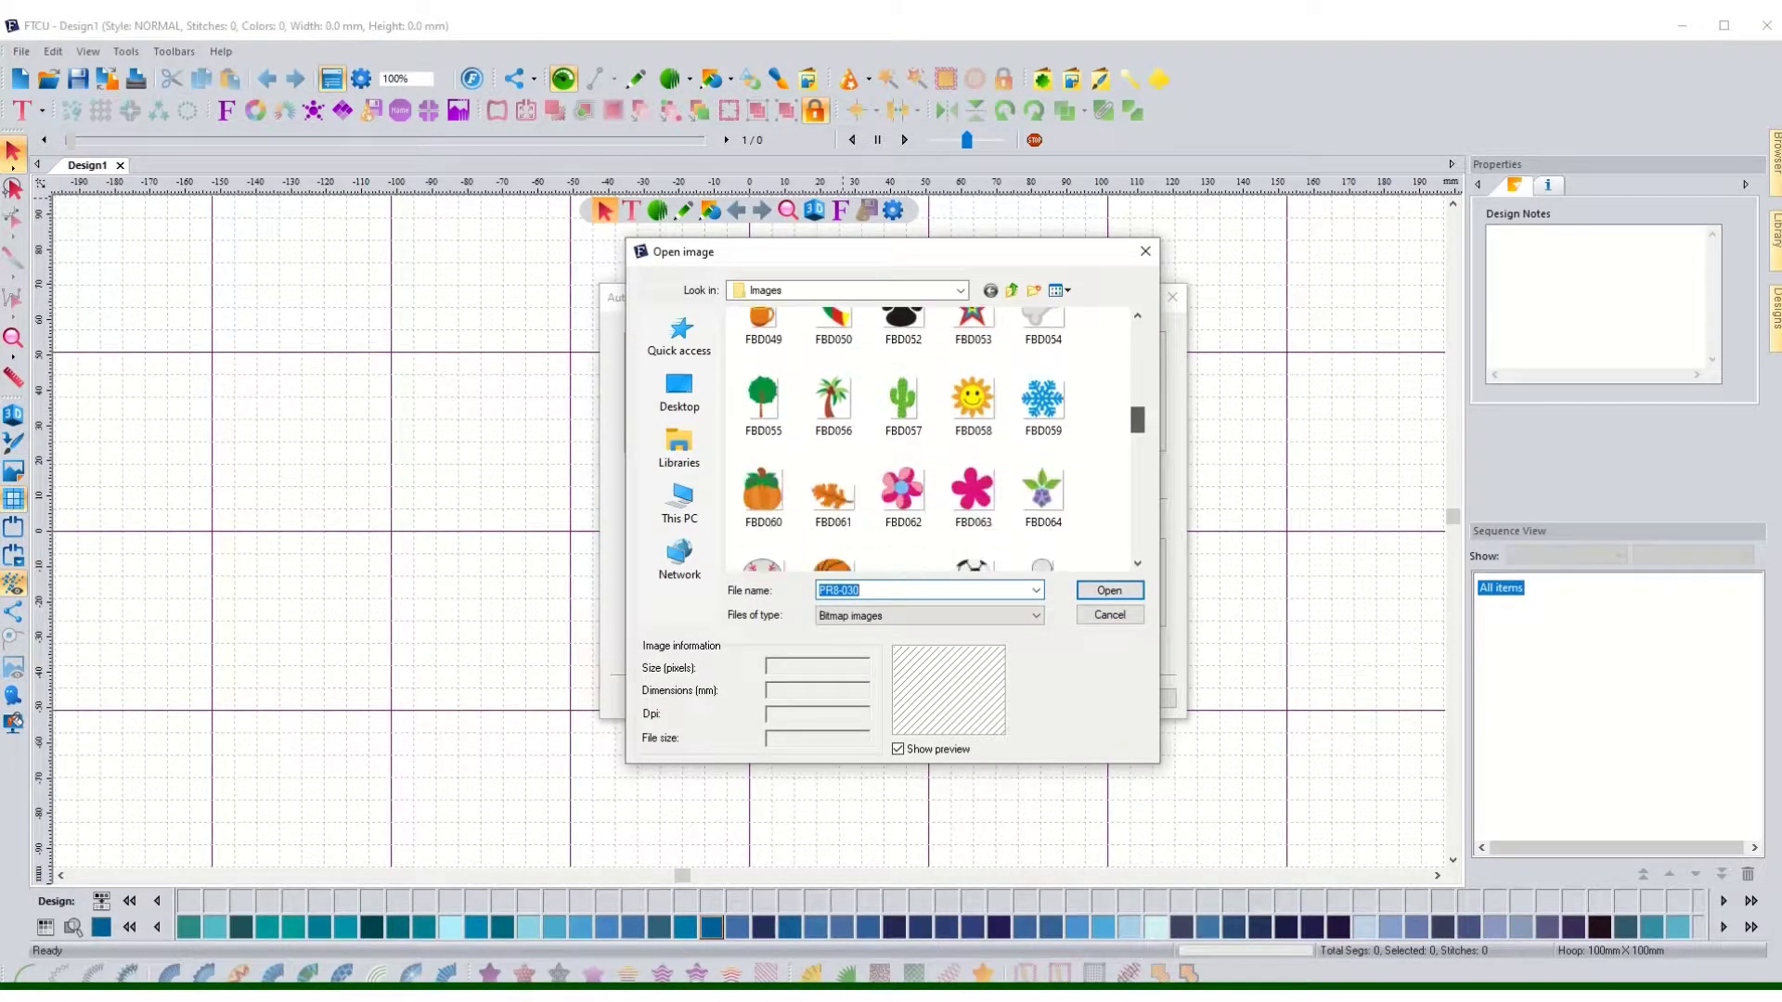
{"action": "scroll", "coordinate": [934, 442], "scroll_direction": "down", "scroll_amount": 11}
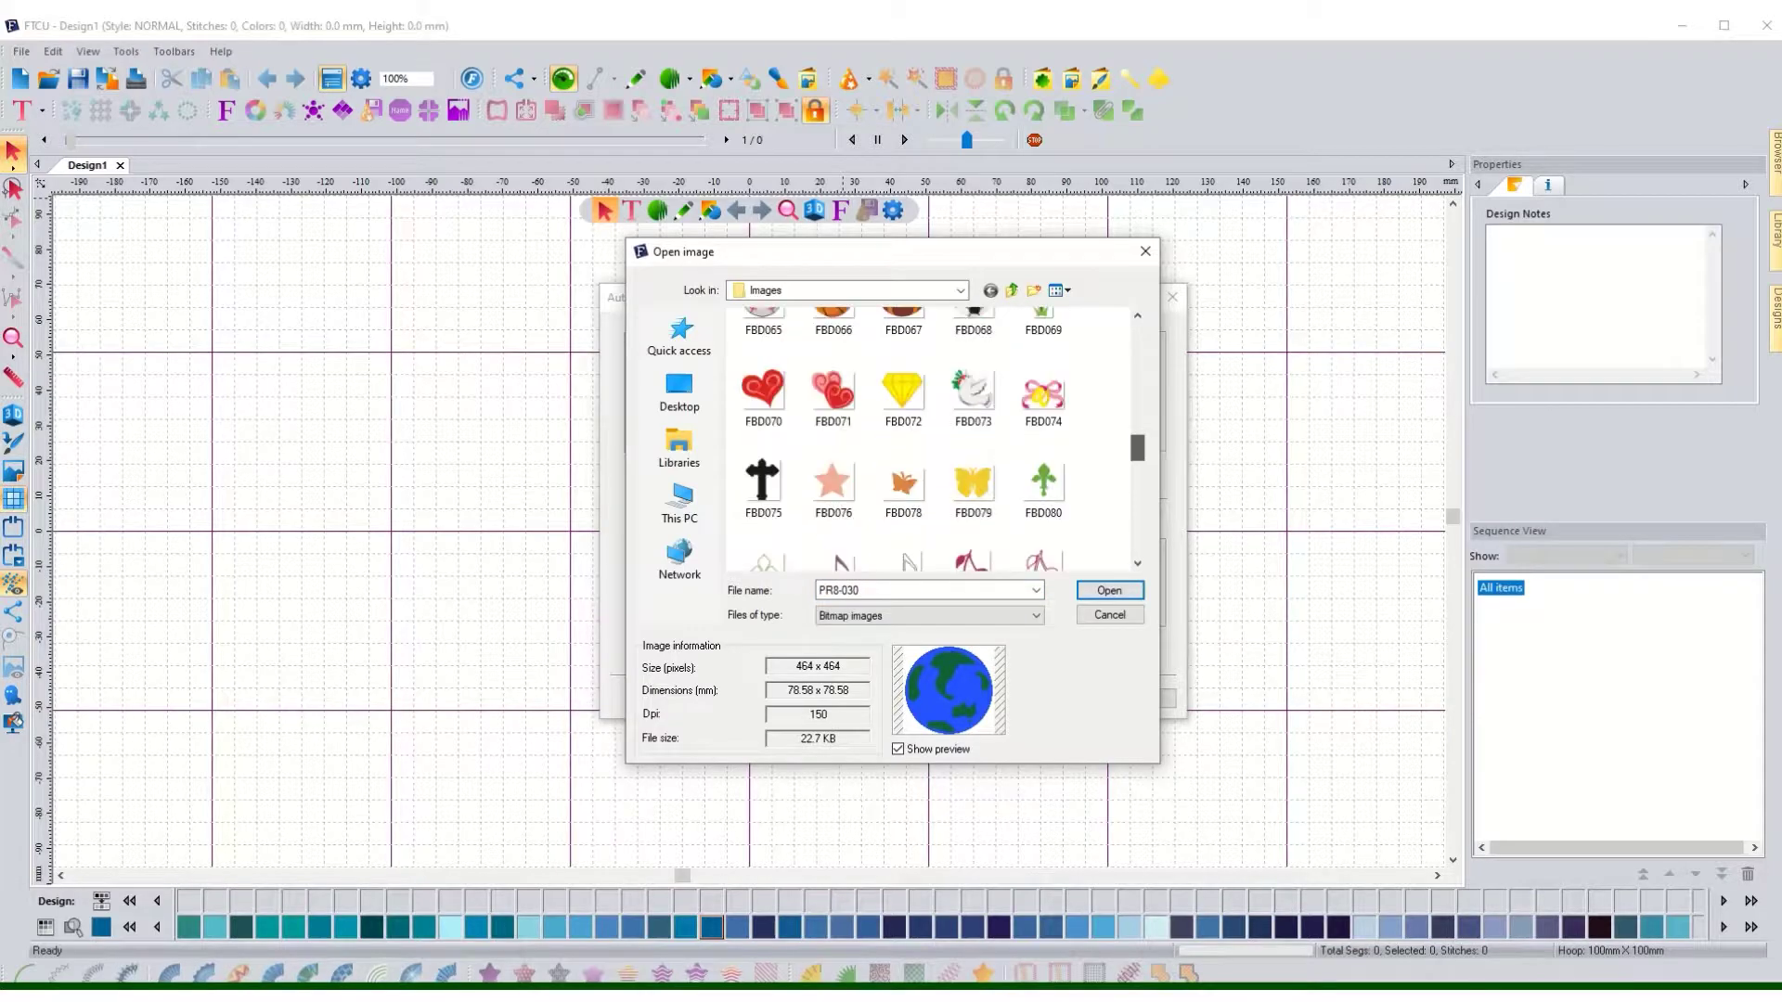
{"action": "scroll", "coordinate": [934, 443], "scroll_direction": "down", "scroll_amount": 4}
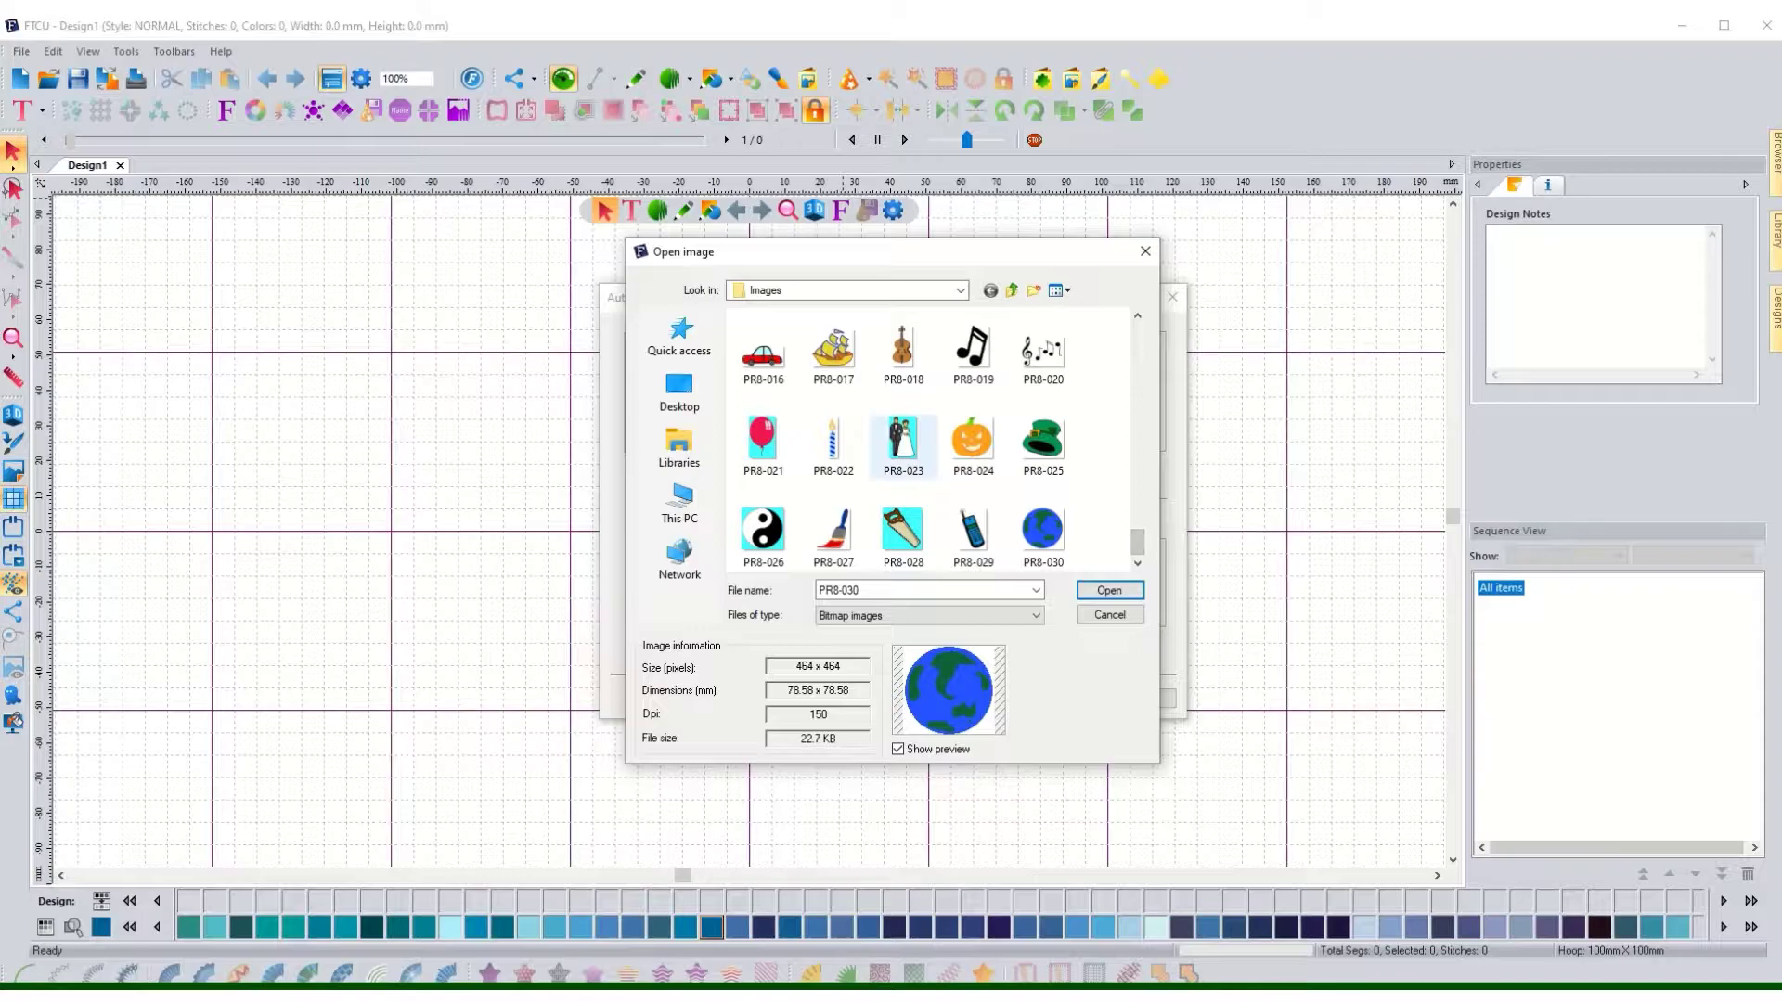
{"action": "left_click", "coordinate": [903, 446]}
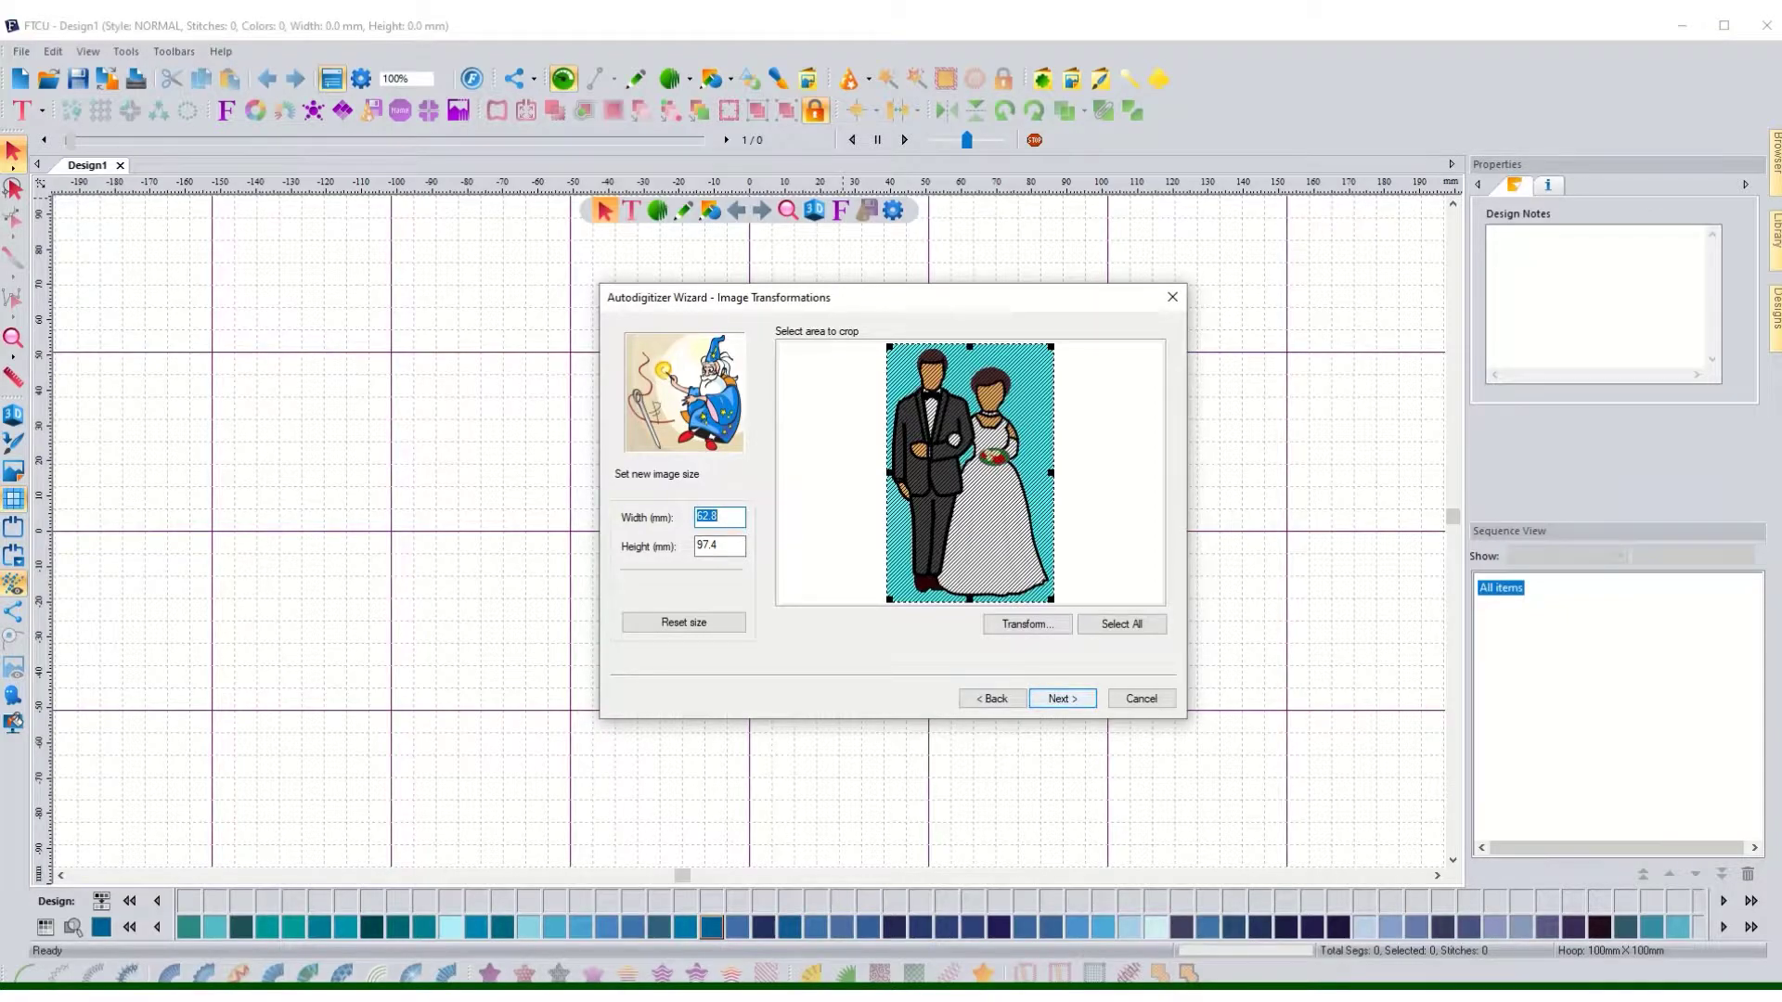
- Accept the wizard's preset image size, outline and sequencing settings, generate the bride and groom stitches, and deselect them
{"action": "key", "text": "Return"}
{"action": "key", "text": "Return"}
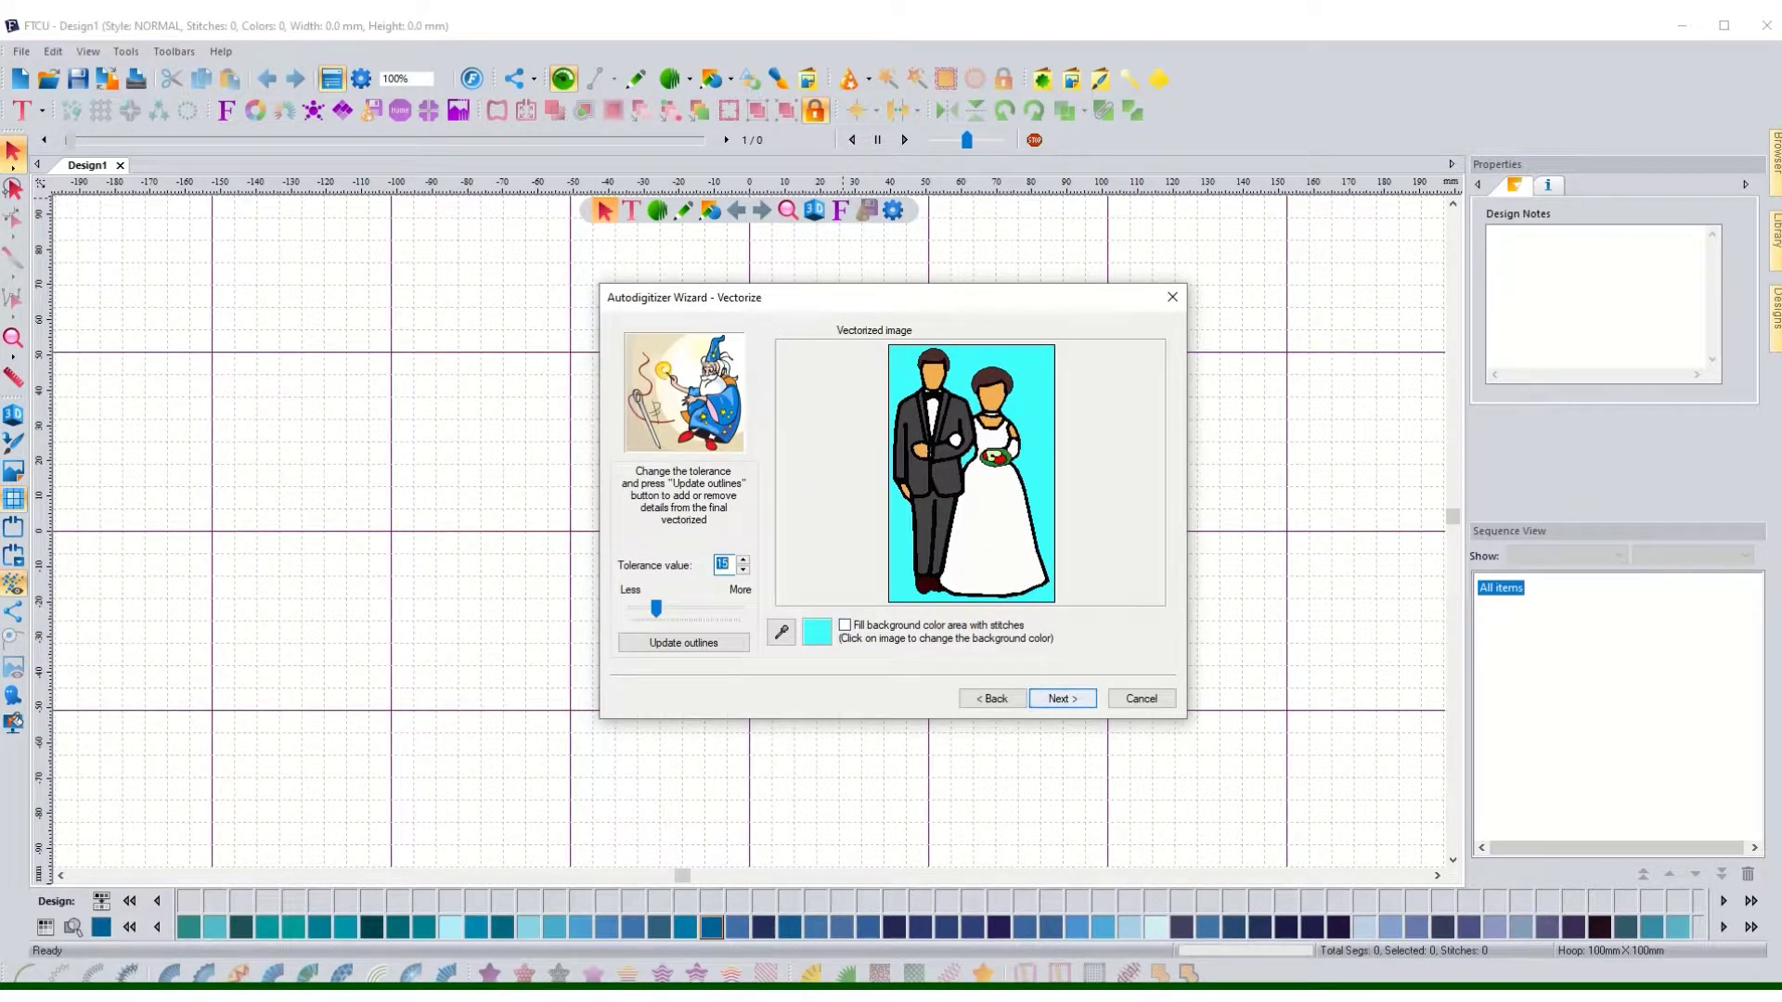
{"action": "key", "text": "Return"}
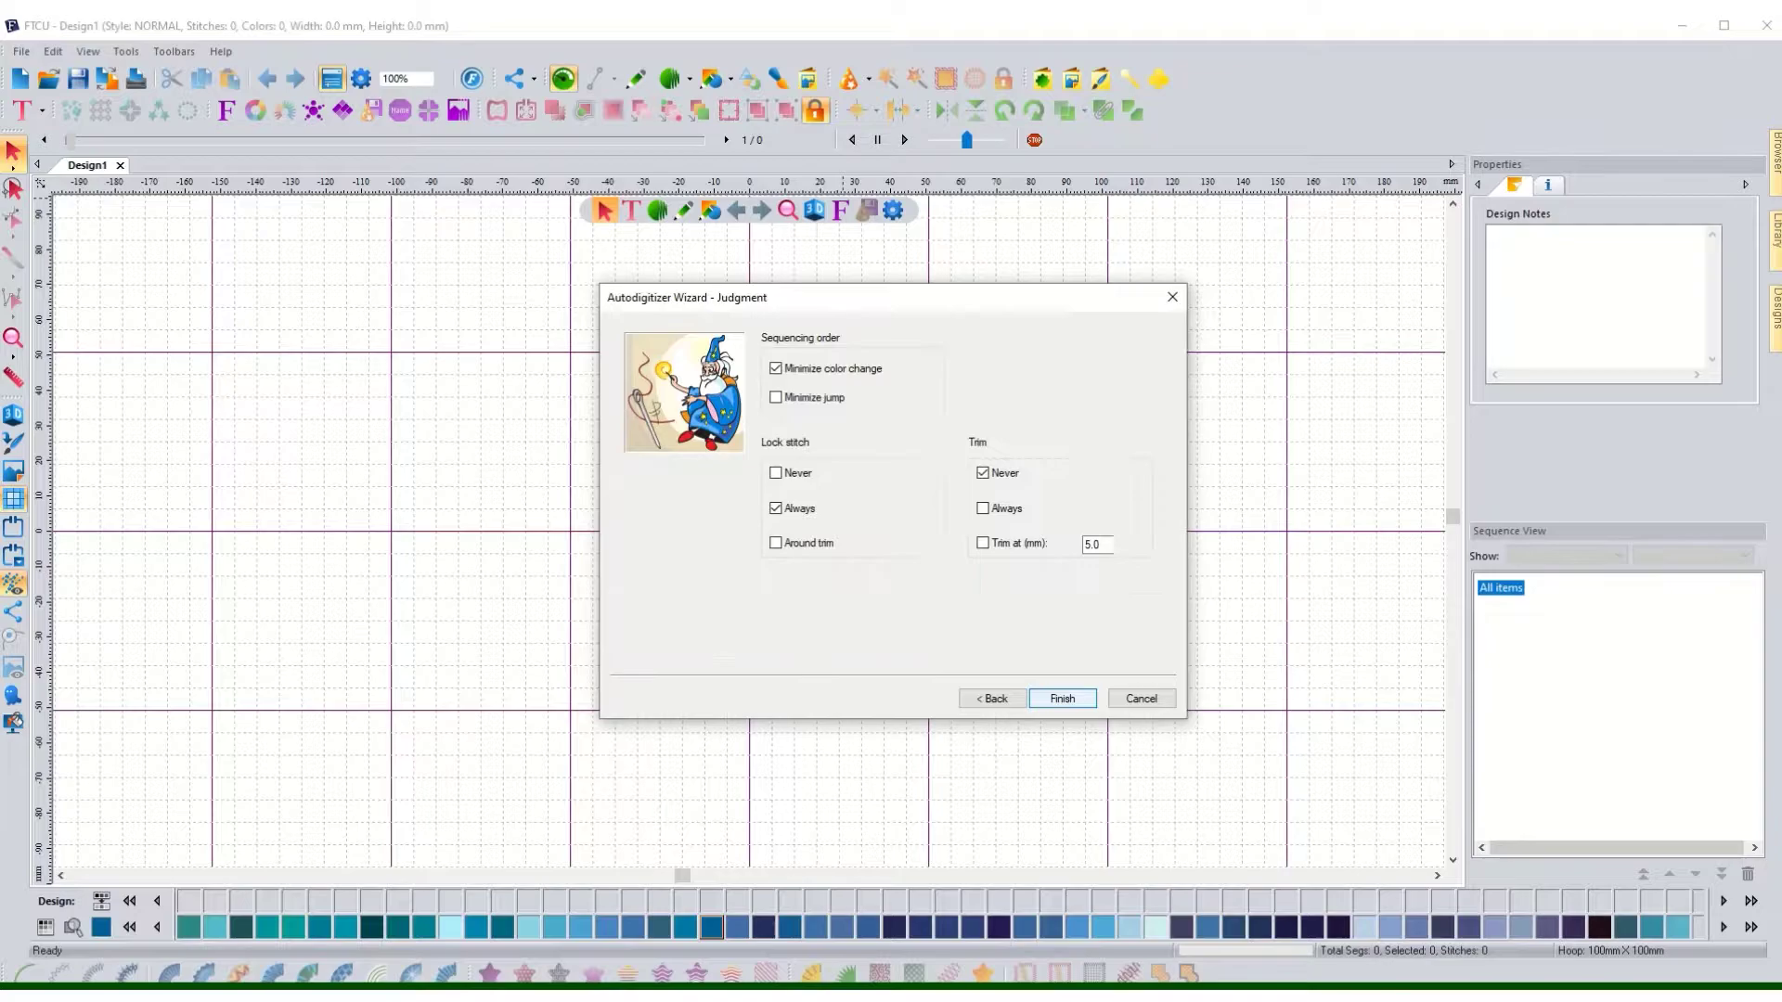
{"action": "key", "text": "Return"}
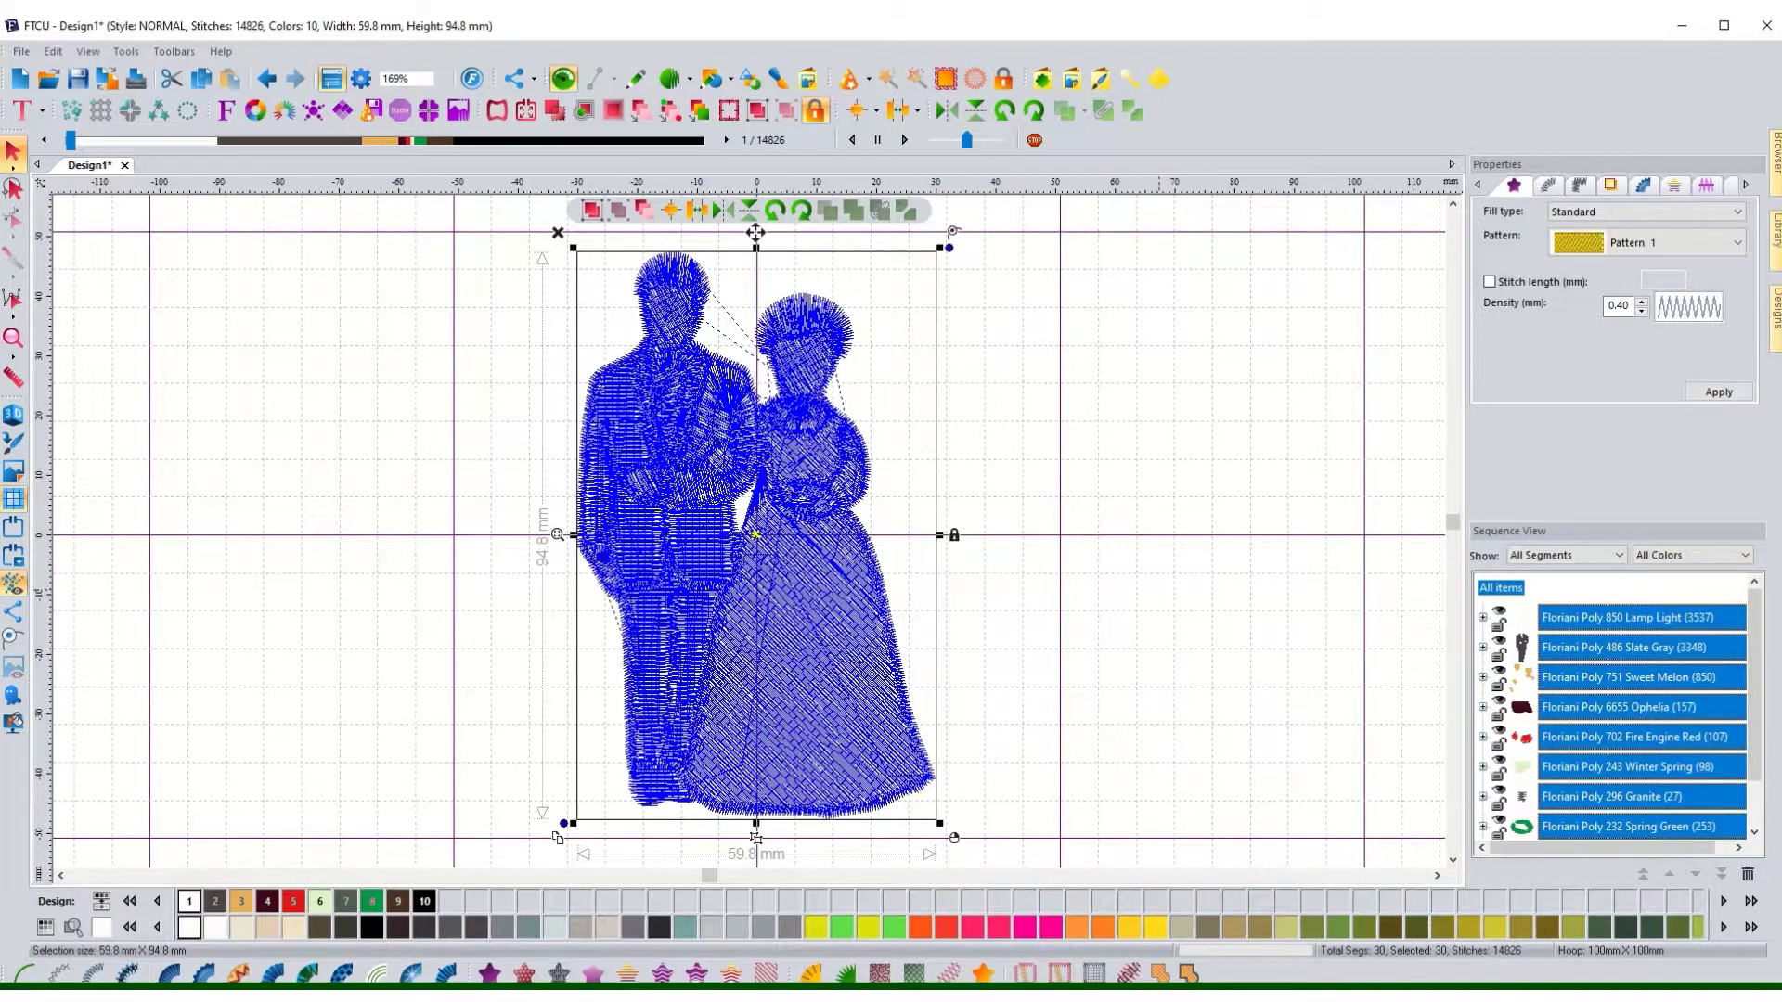
{"action": "key", "text": "Escape"}
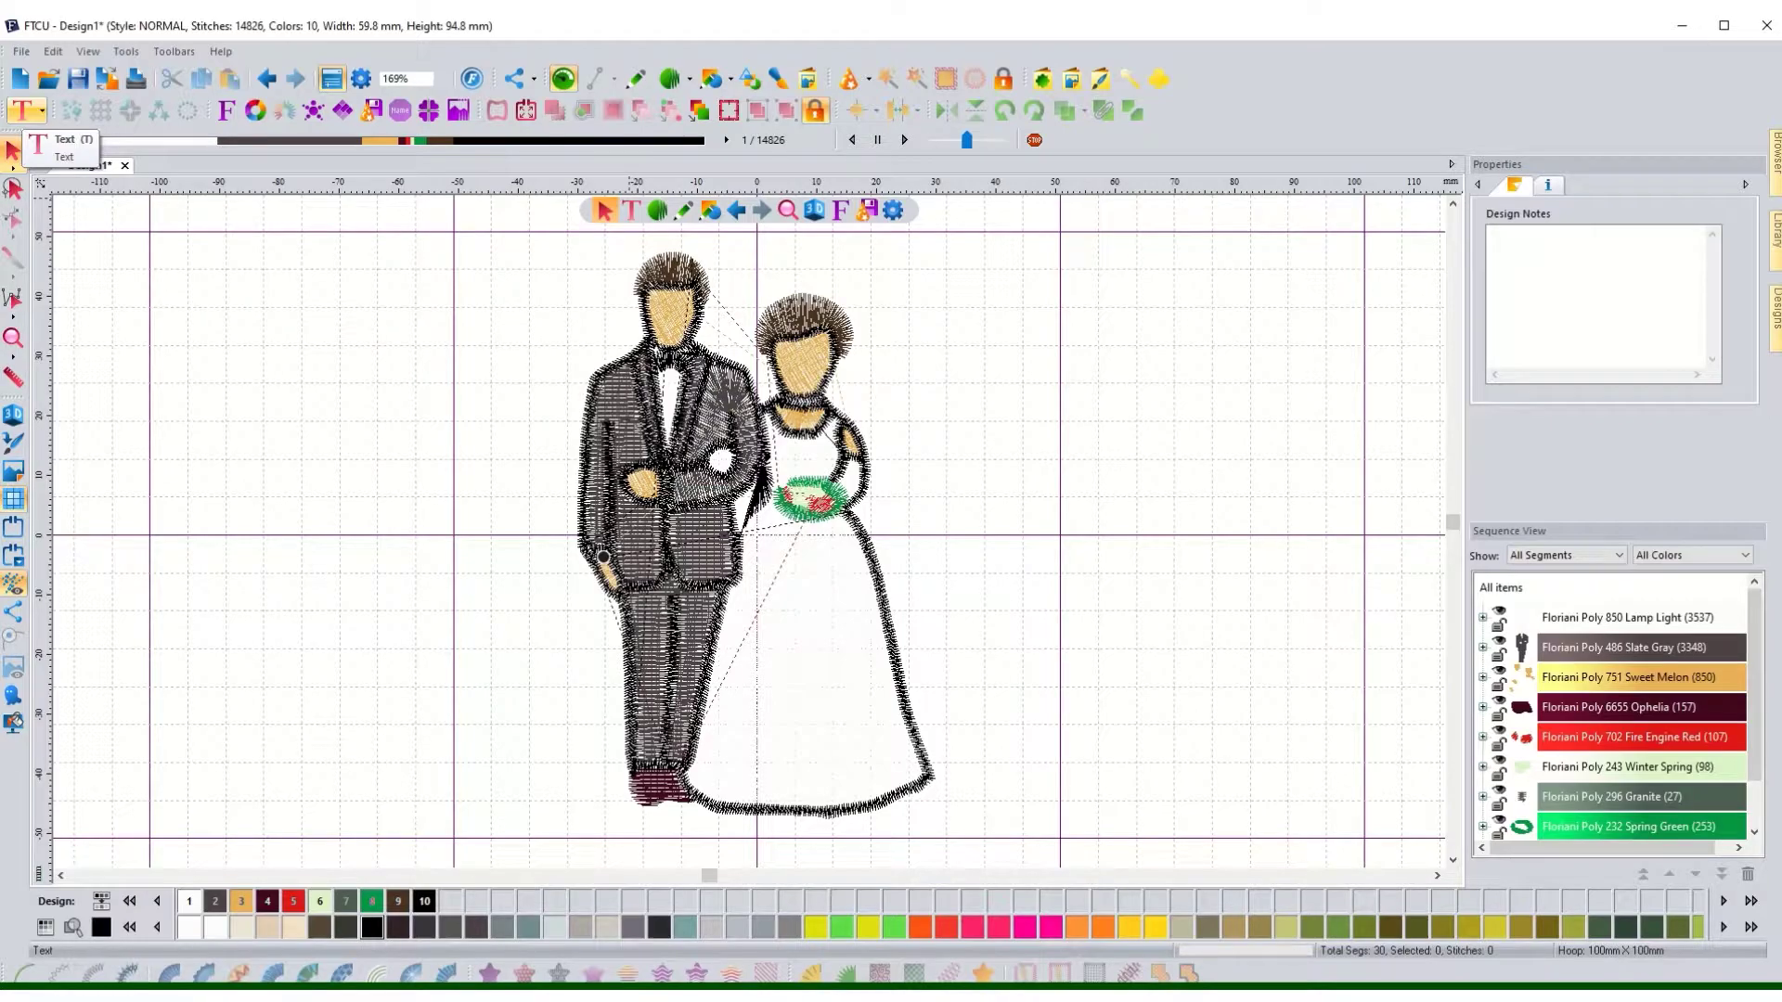
- Add a text object above the couple and change its wording to "Just Married"
{"action": "left_click", "coordinate": [26, 111]}
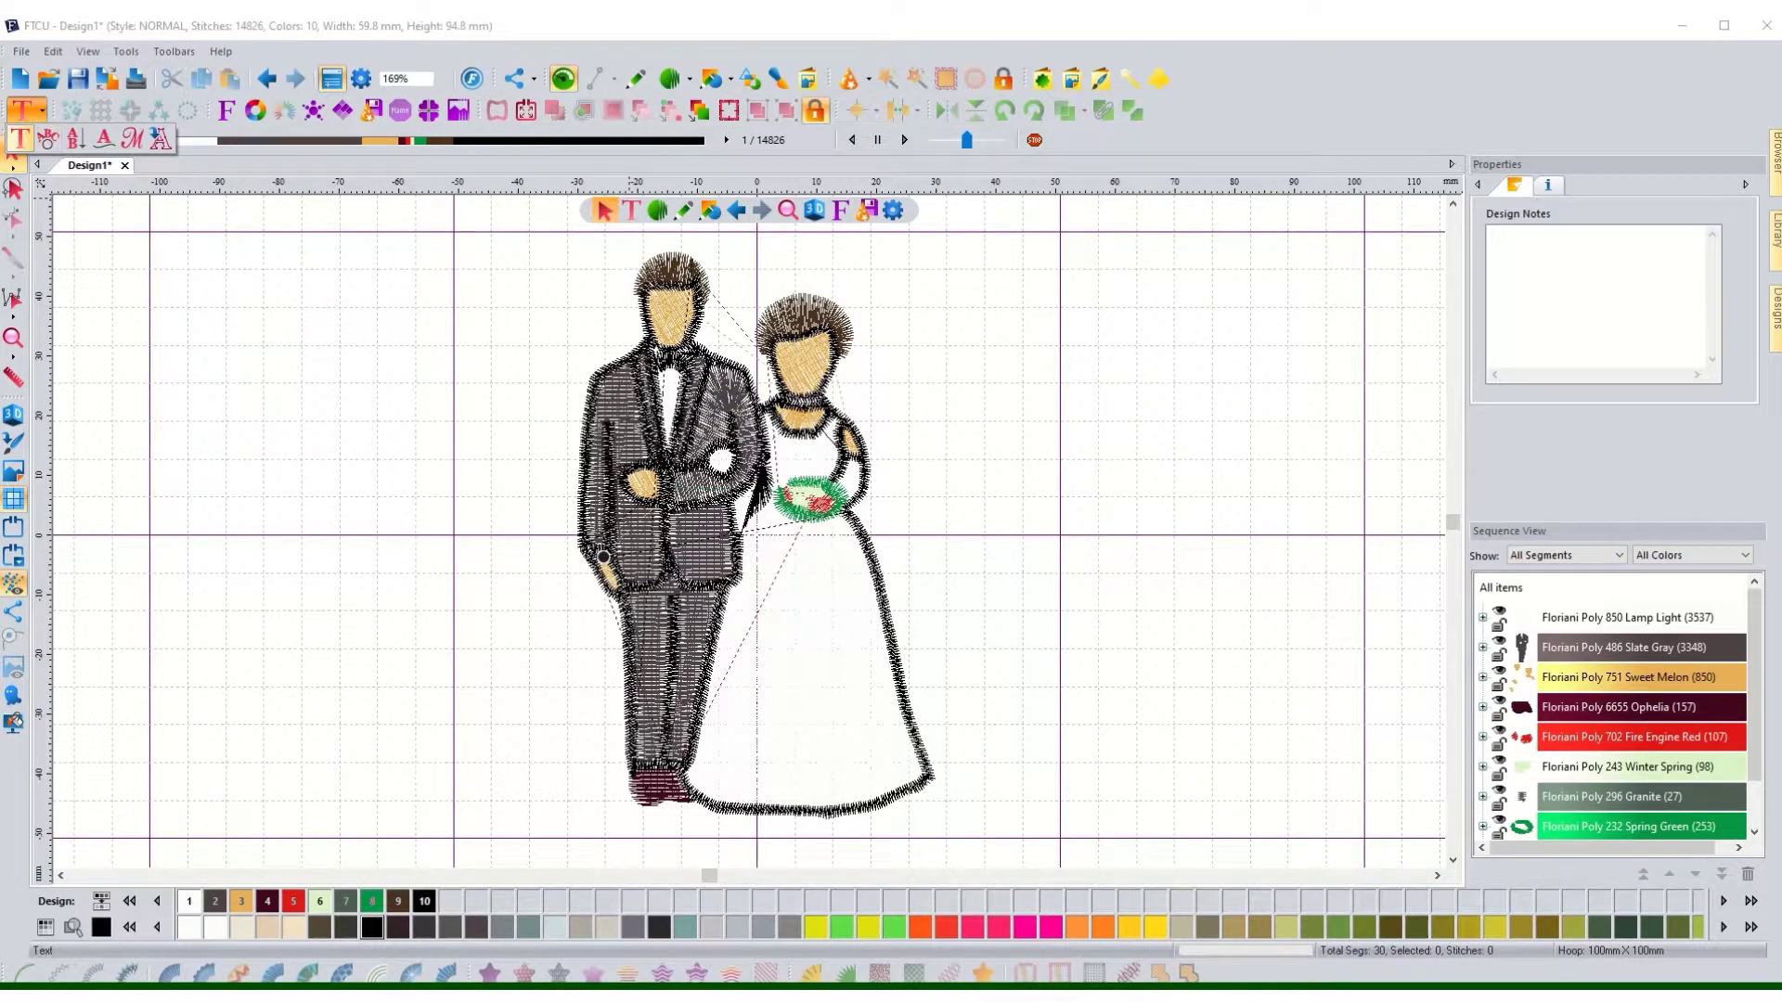
{"action": "left_click", "coordinate": [21, 138]}
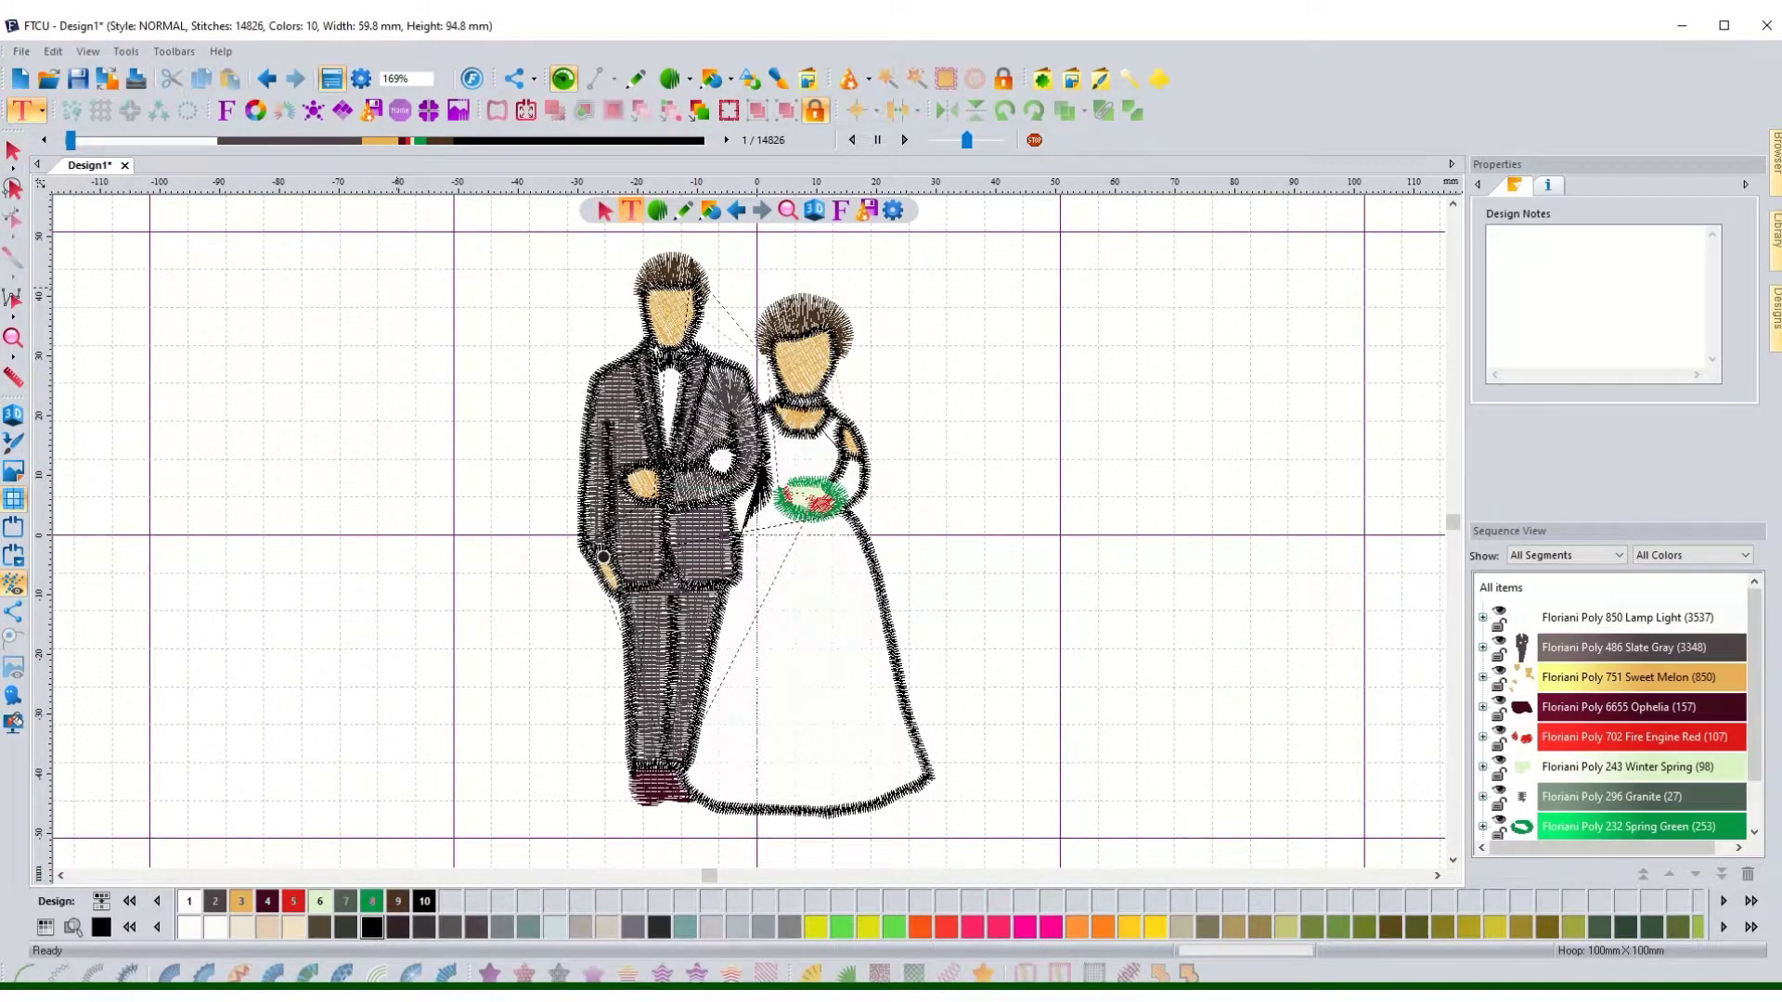
{"action": "left_click", "coordinate": [397, 288]}
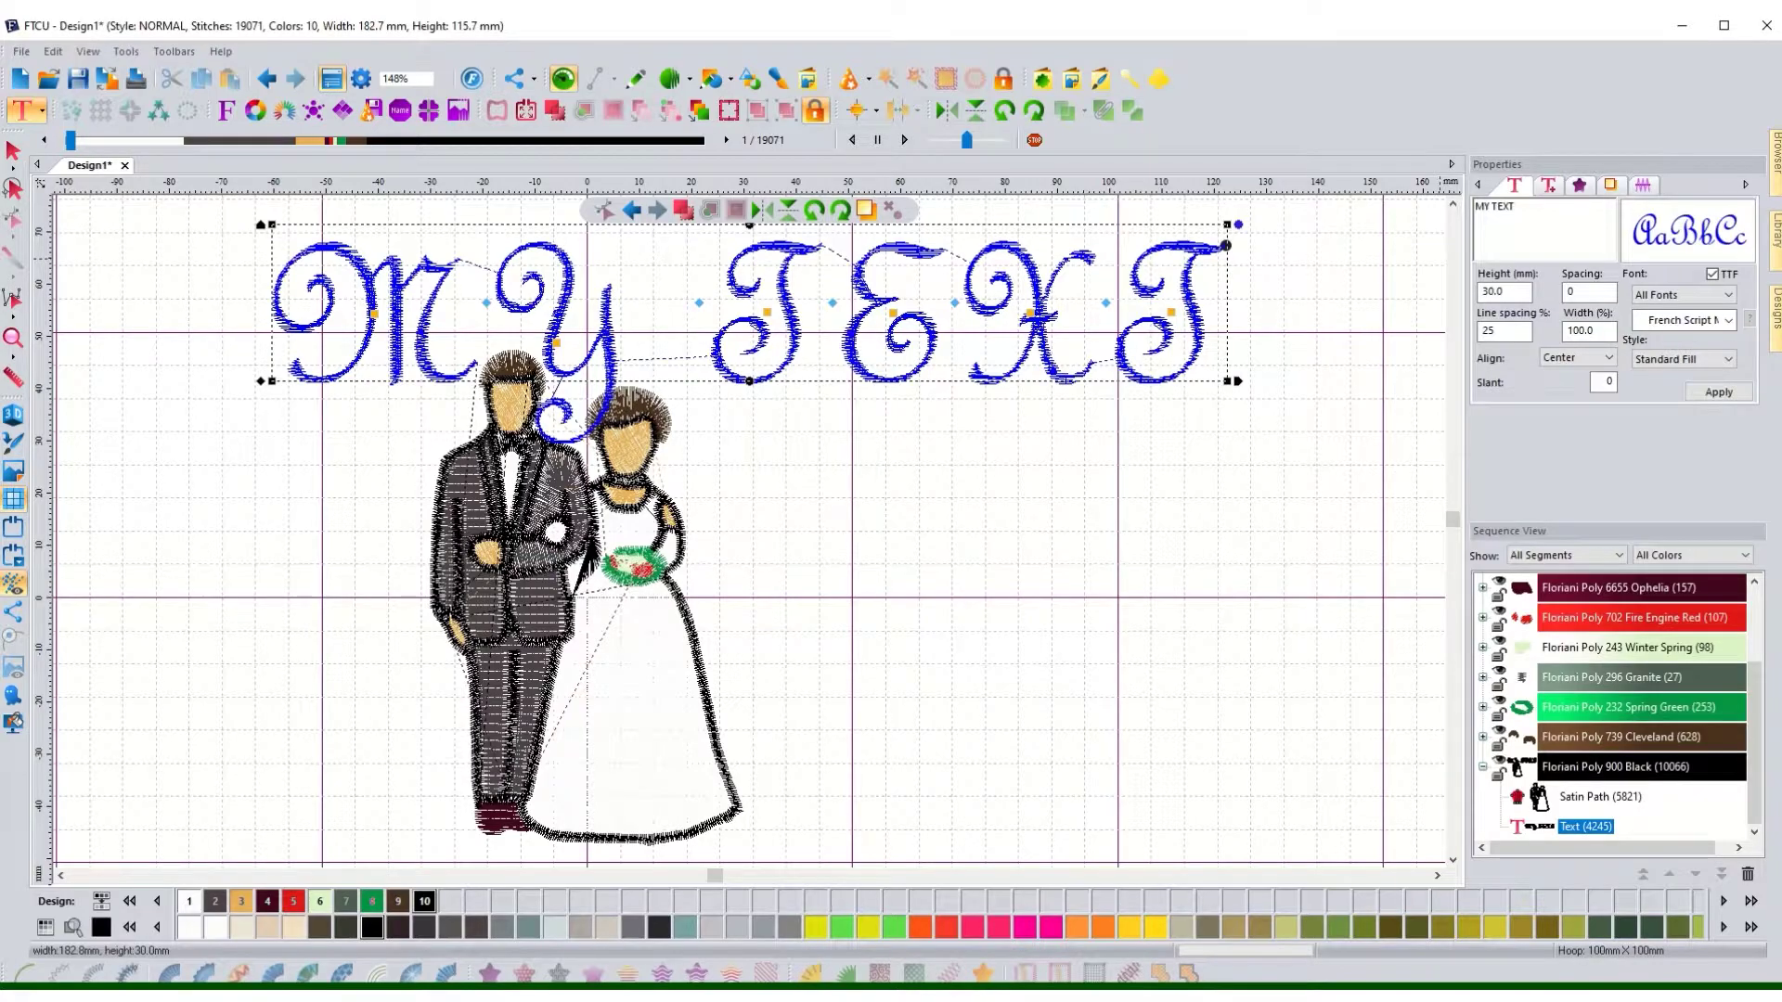
{"action": "left_click", "coordinate": [1518, 207]}
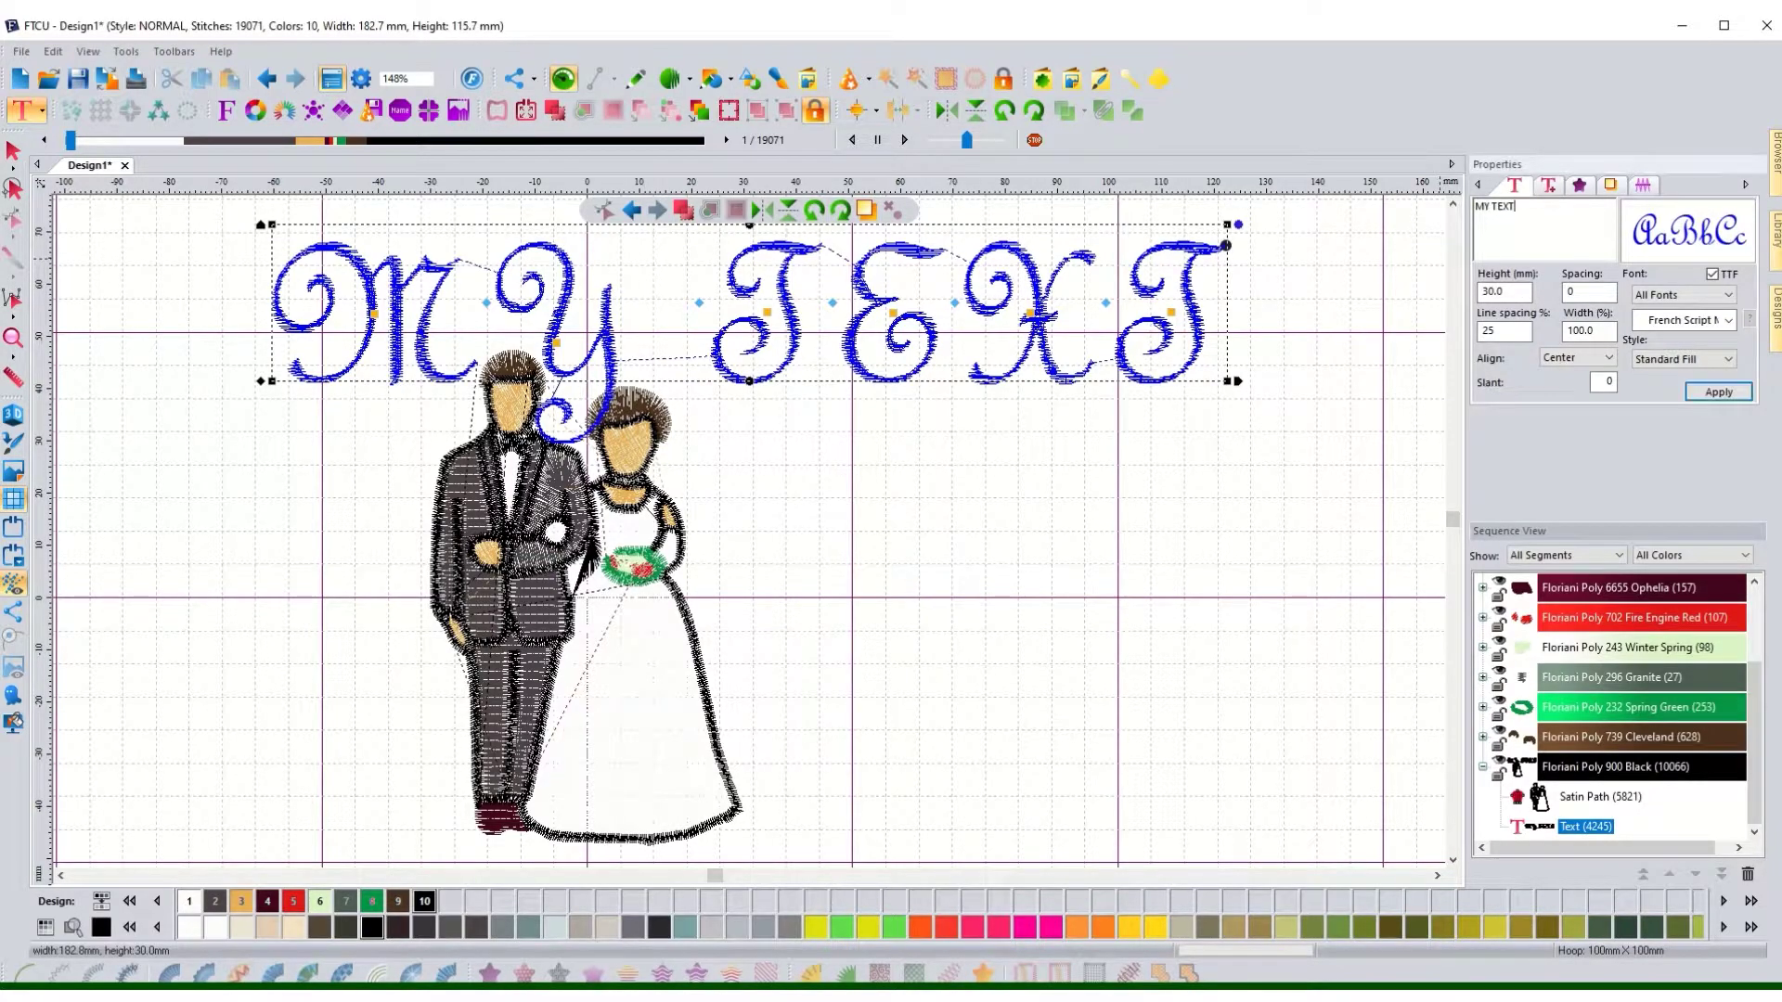
{"action": "type", "text": "Just Married"}
{"action": "left_click", "coordinate": [1718, 392]}
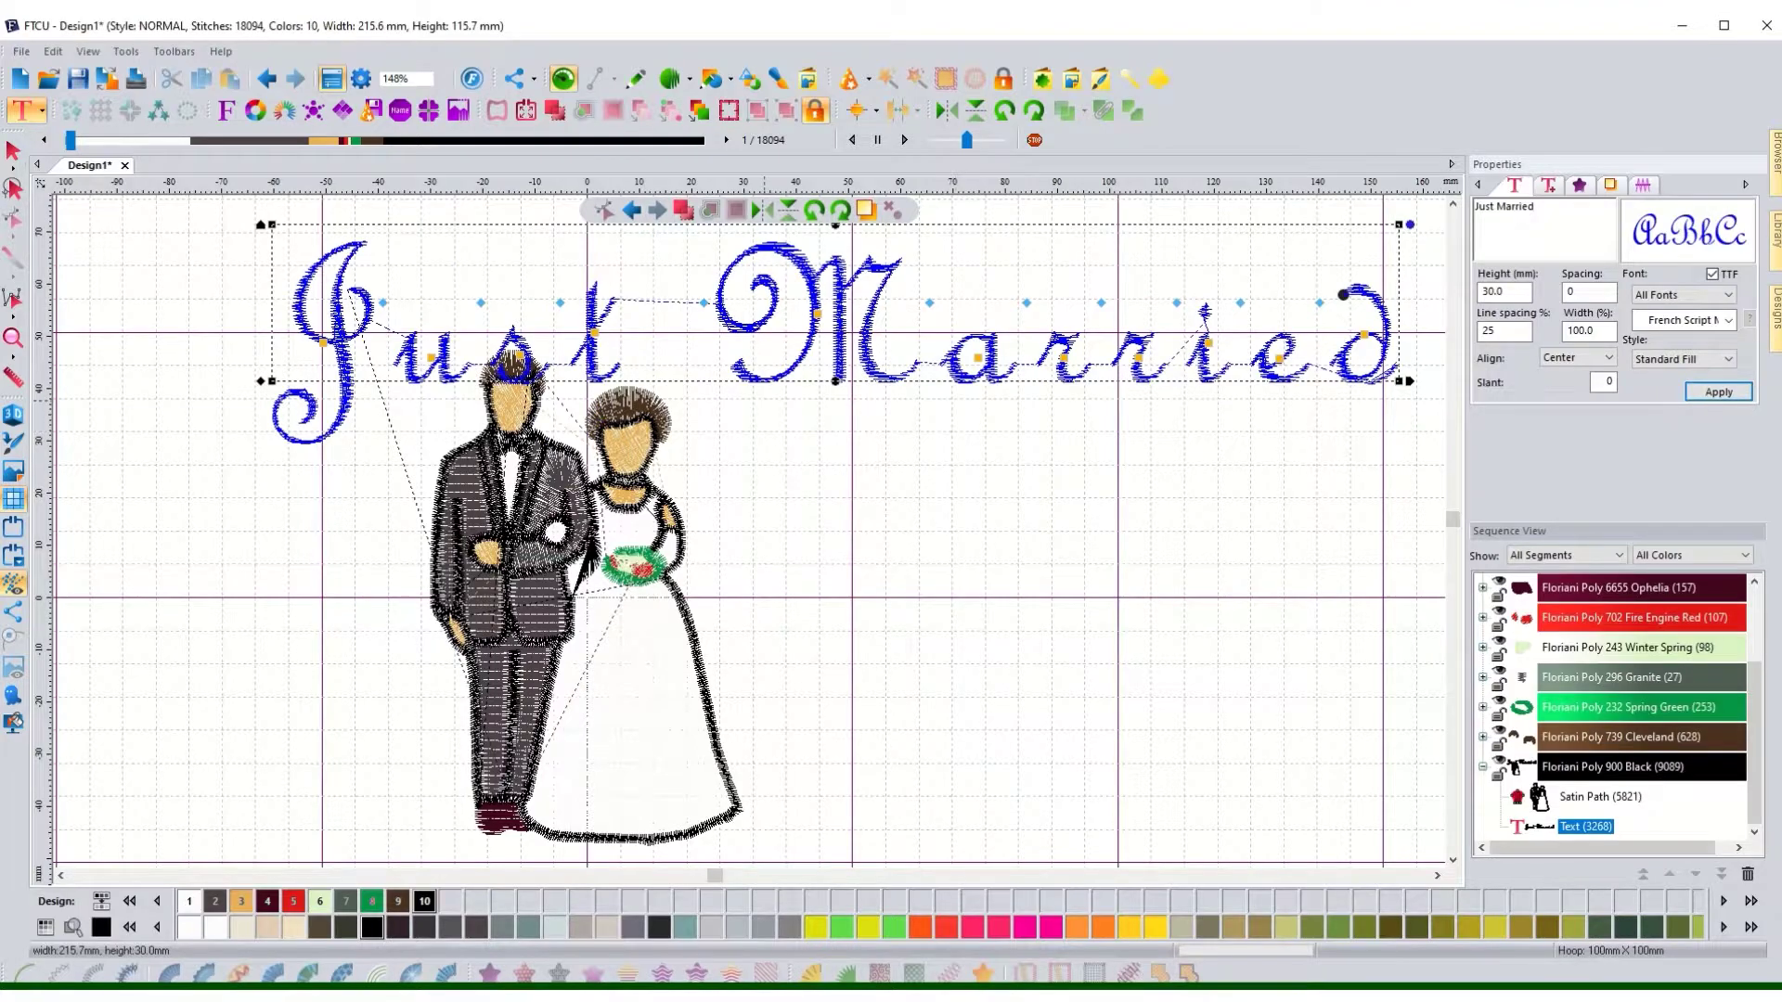
- Change the lettering's font to Blackadder ITC and apply it
{"action": "left_click", "coordinate": [1728, 319]}
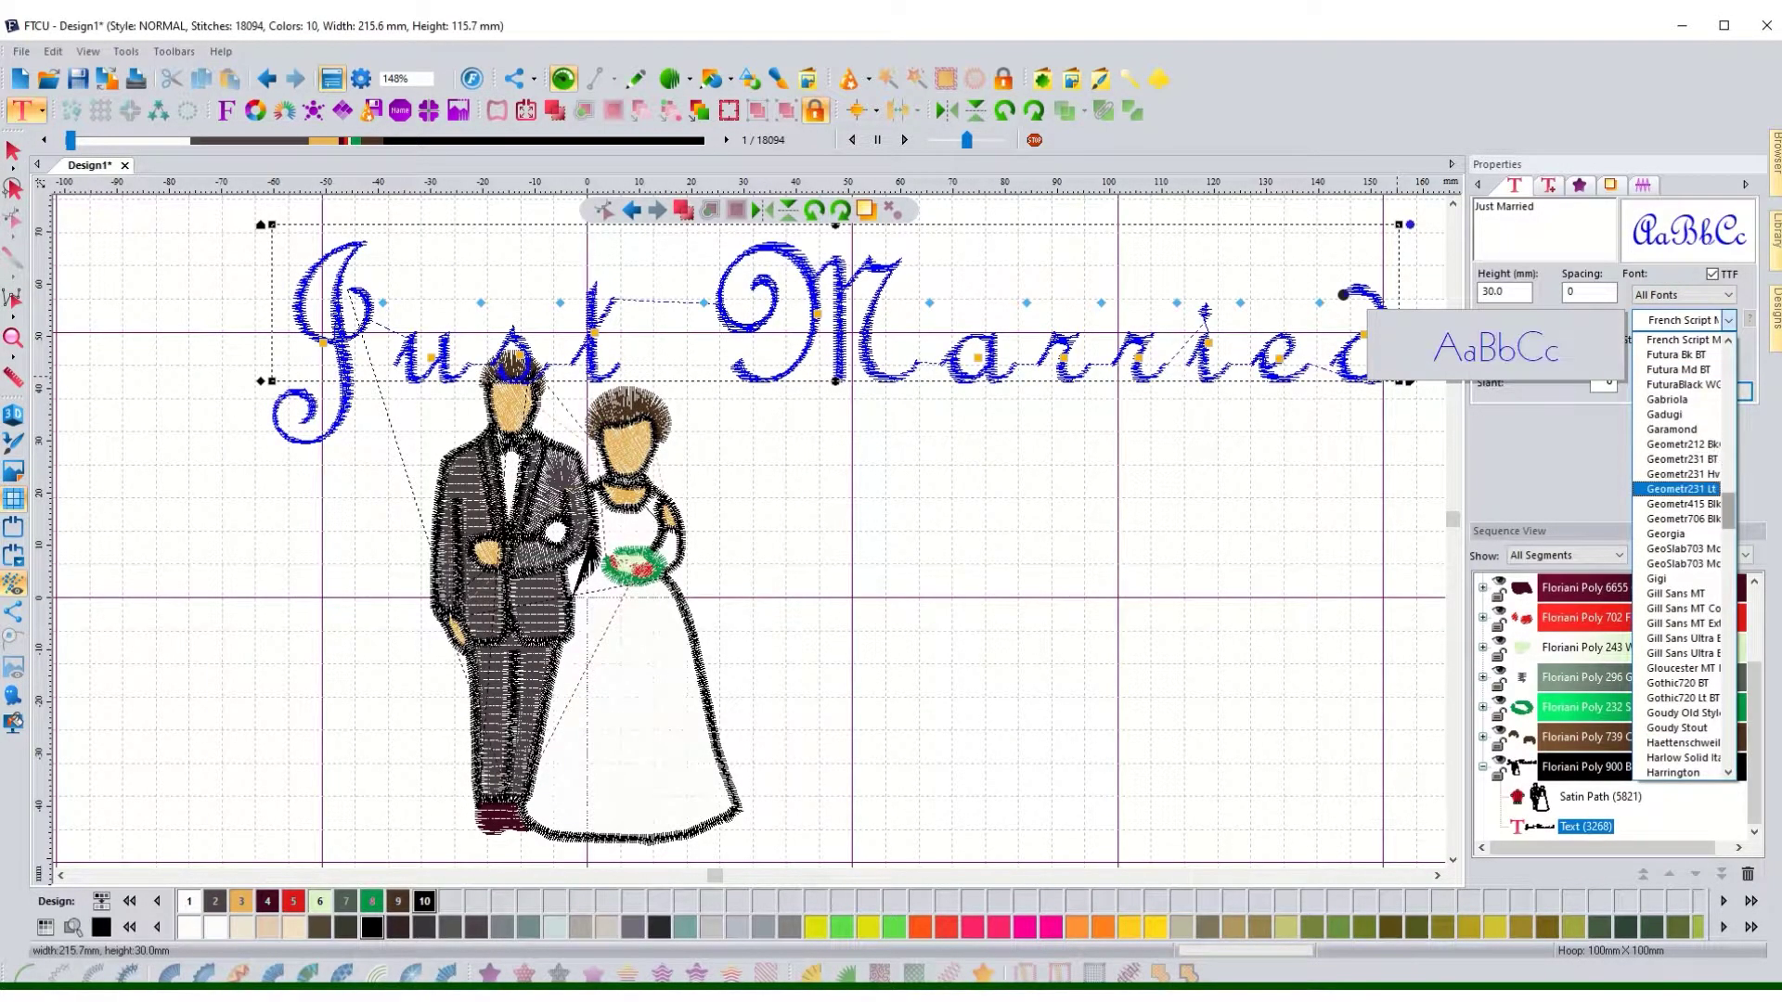
{"action": "scroll", "coordinate": [1681, 557], "scroll_direction": "up", "scroll_amount": 7}
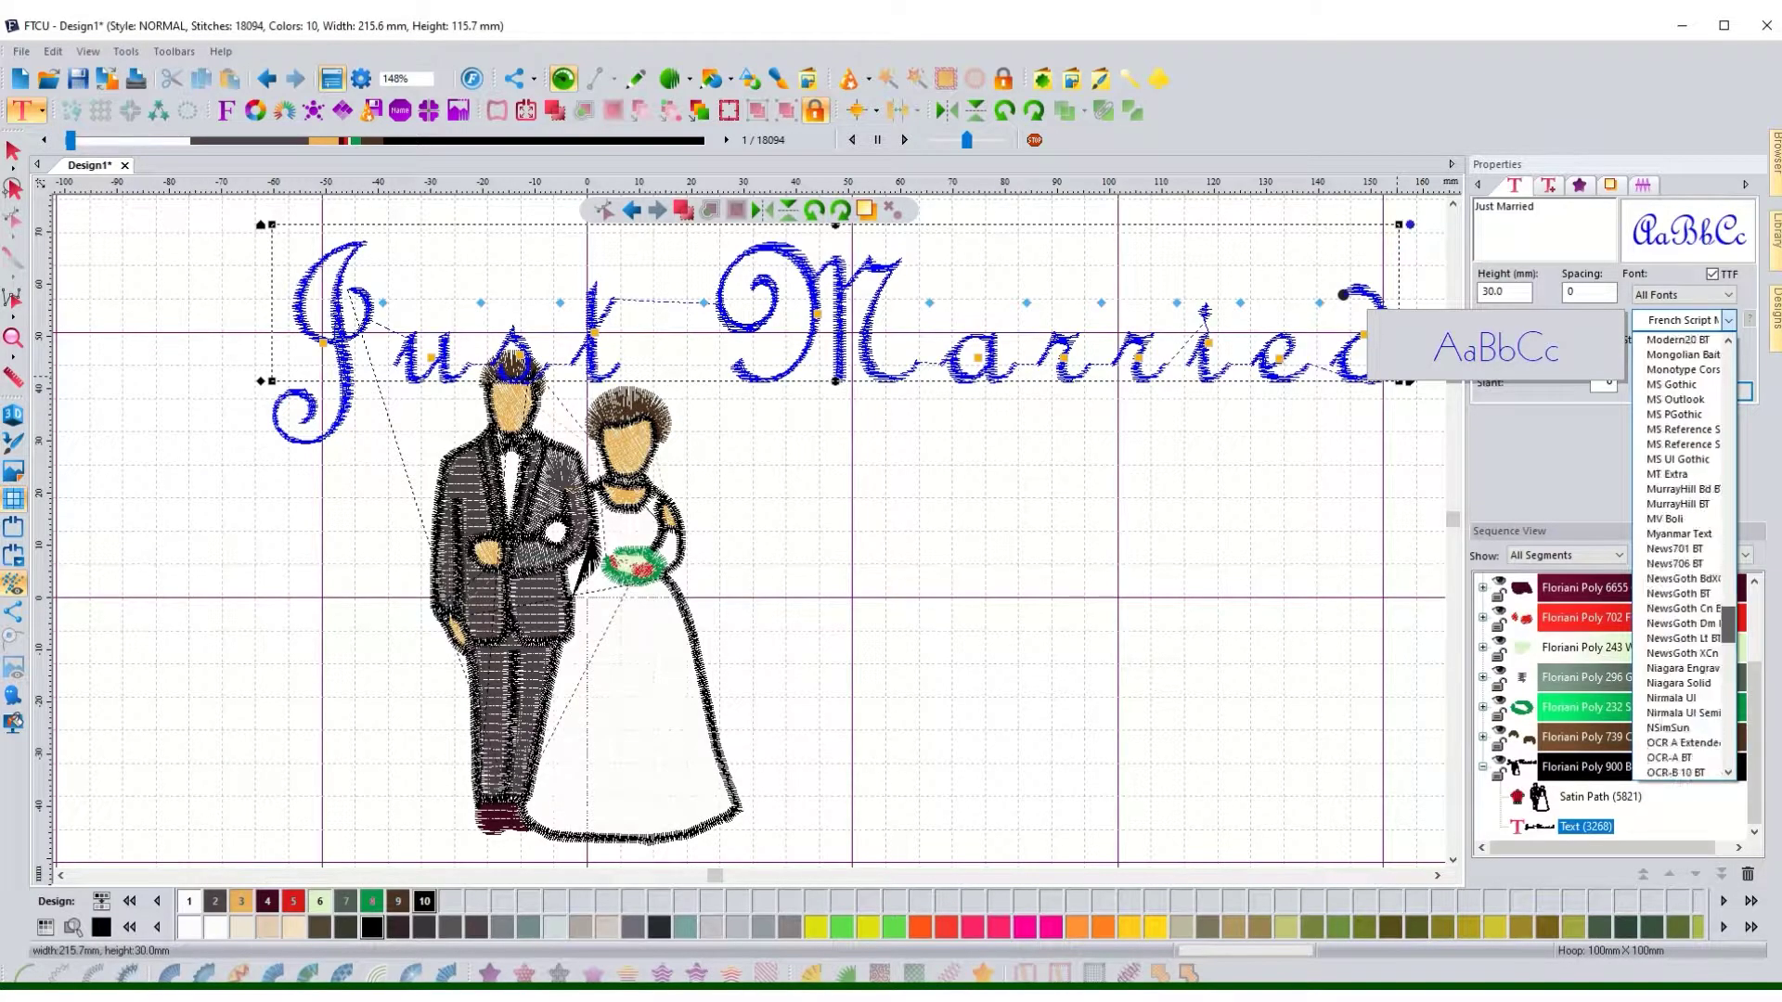
{"action": "scroll", "coordinate": [1682, 557], "scroll_direction": "up", "scroll_amount": 10}
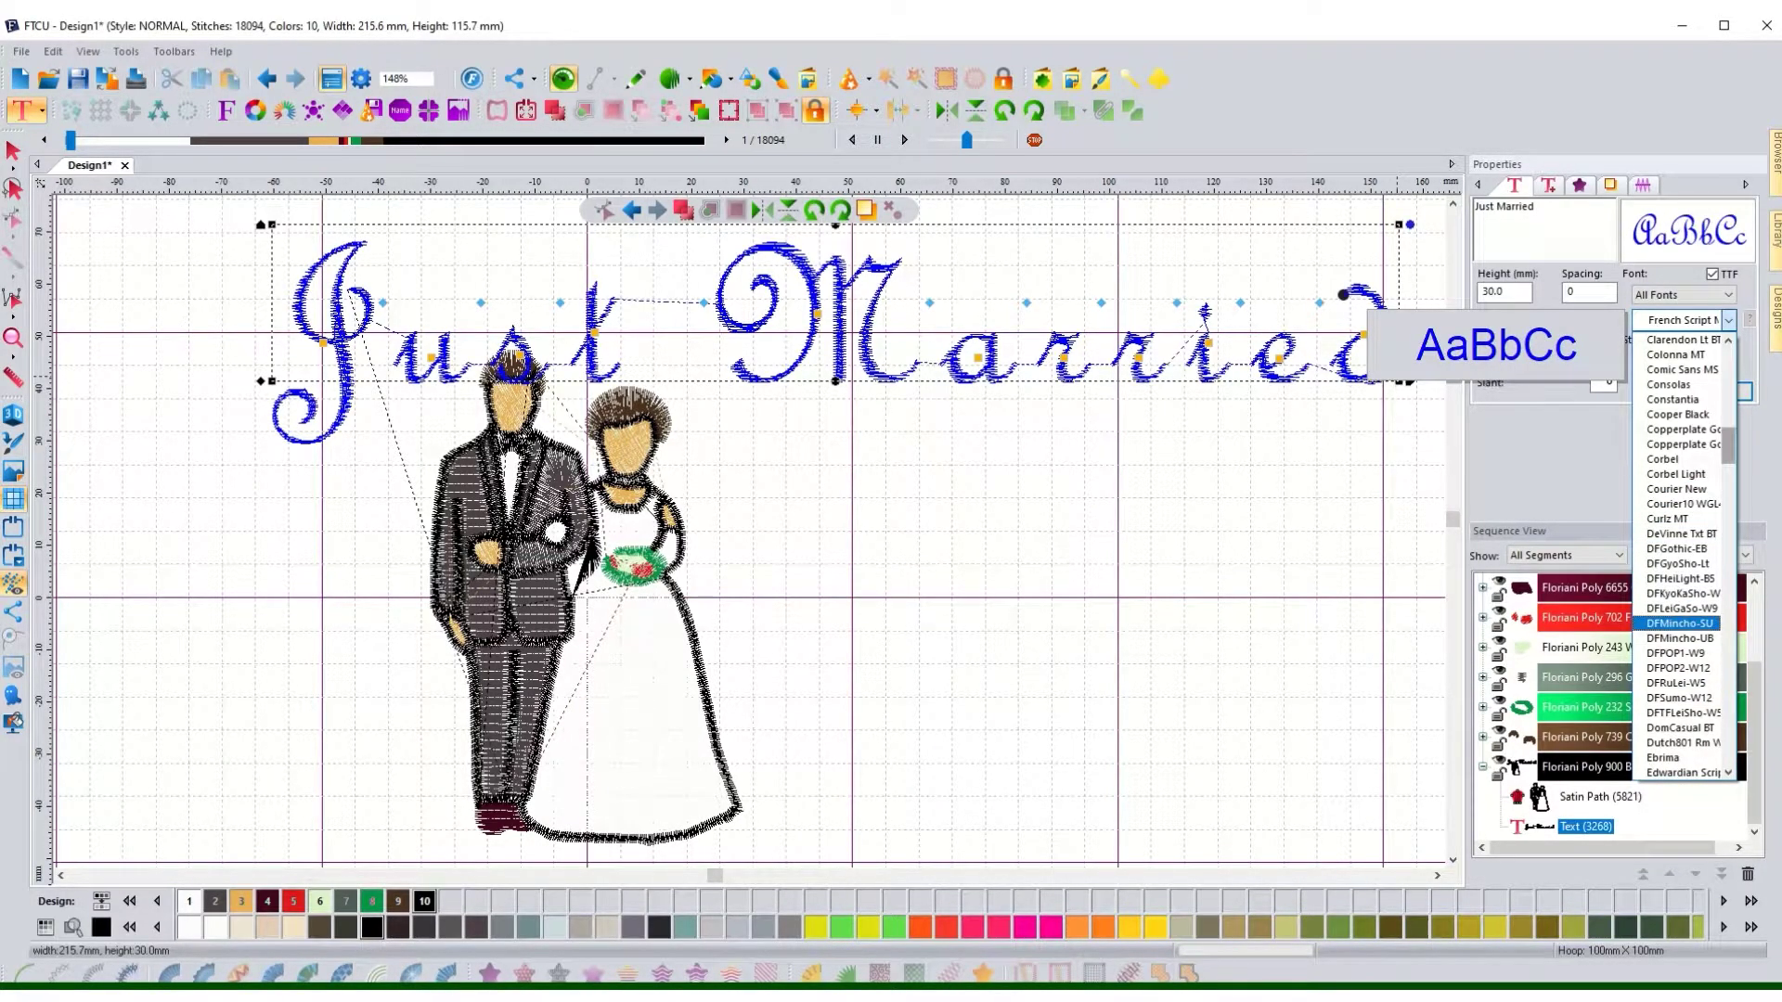
{"action": "scroll", "coordinate": [1680, 399], "scroll_direction": "up", "scroll_amount": 9}
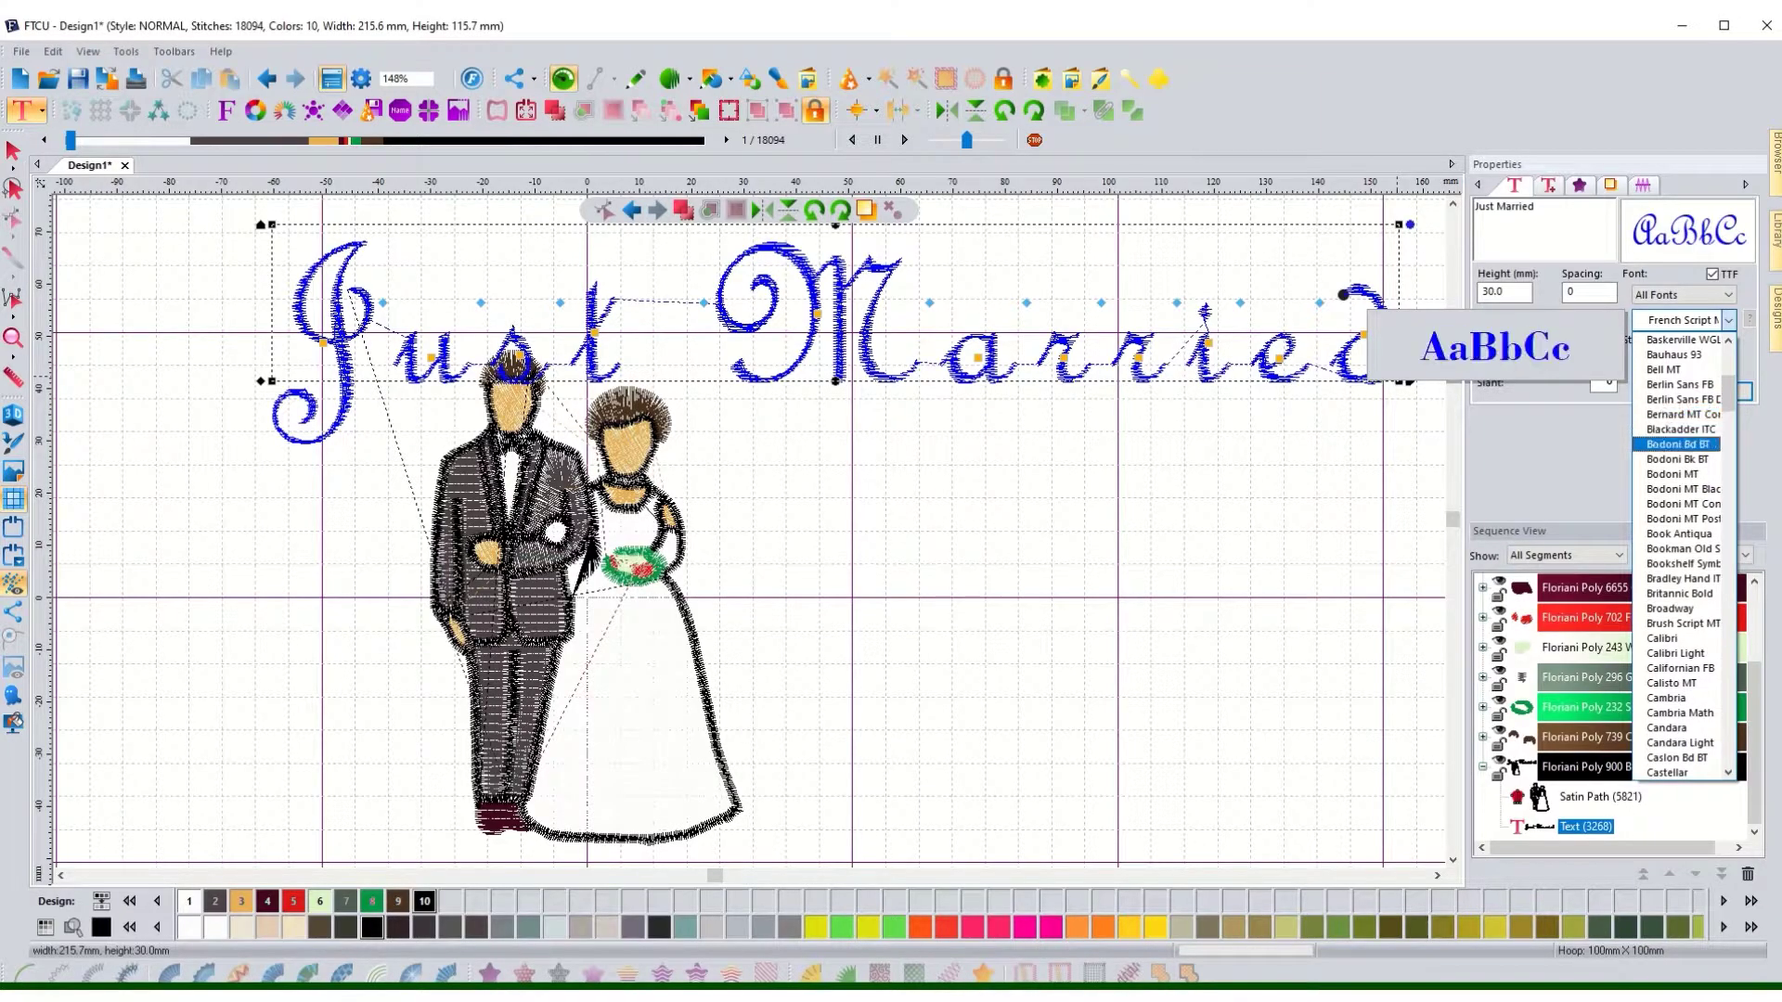
{"action": "left_click", "coordinate": [1680, 430]}
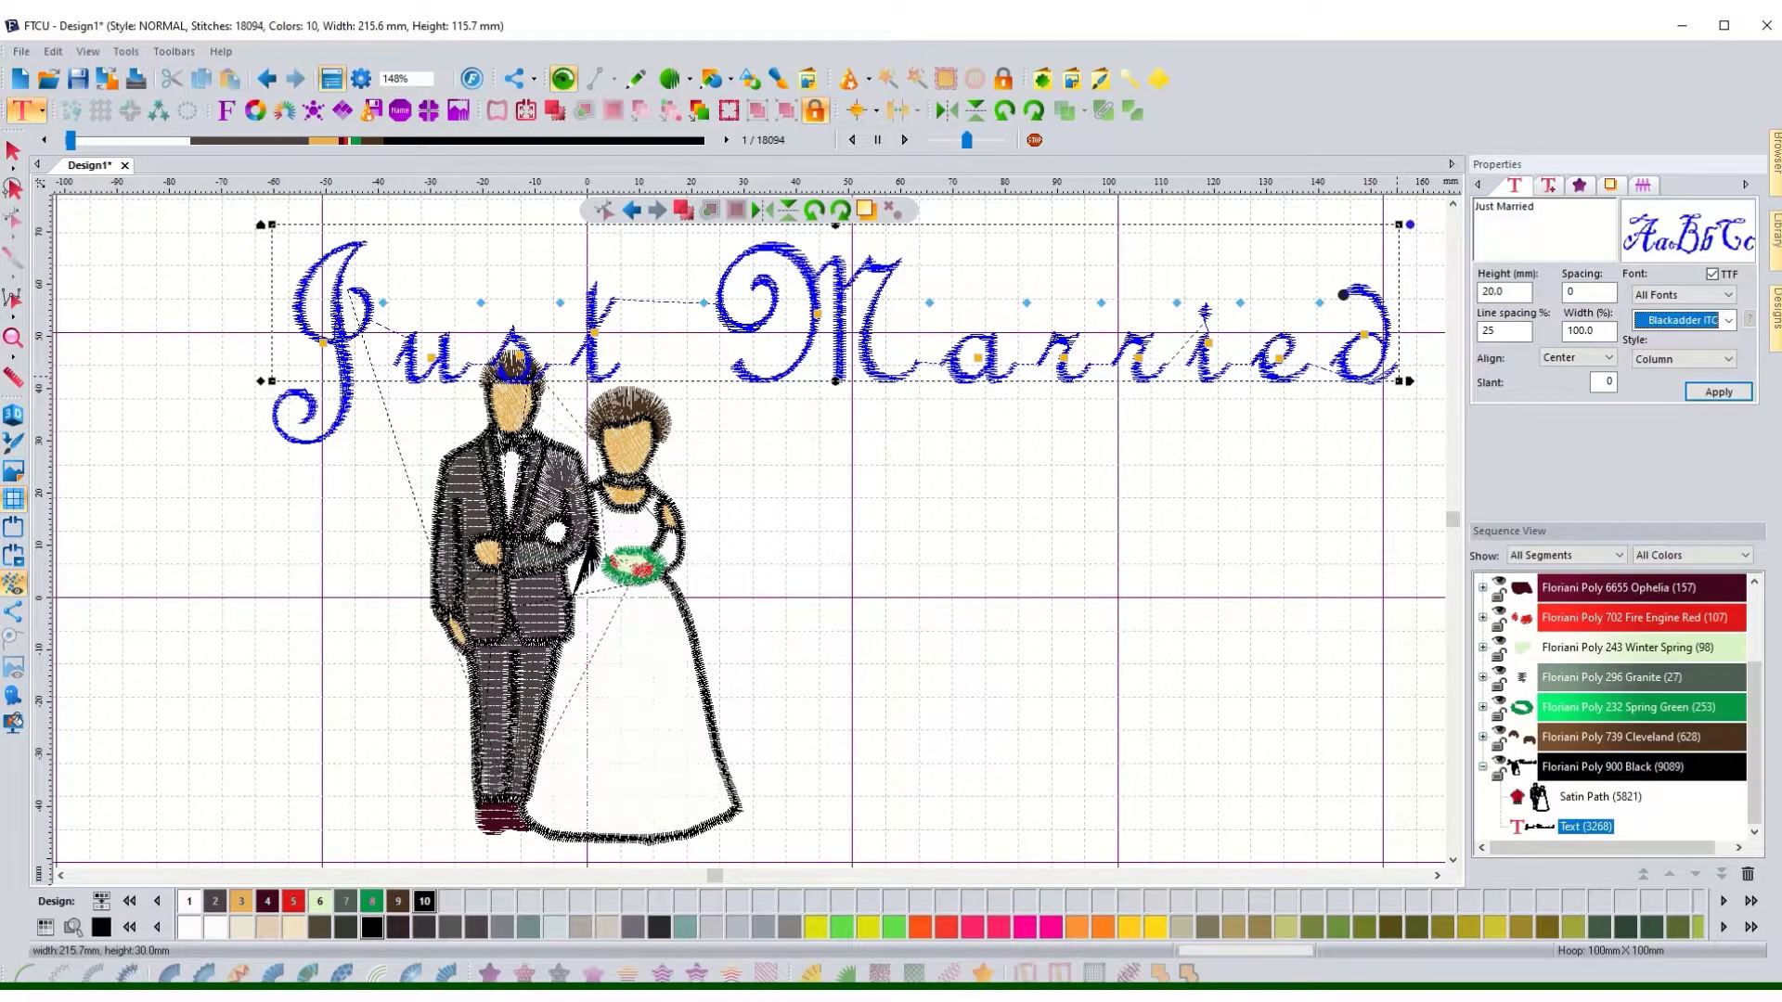
{"action": "left_click", "coordinate": [1719, 391]}
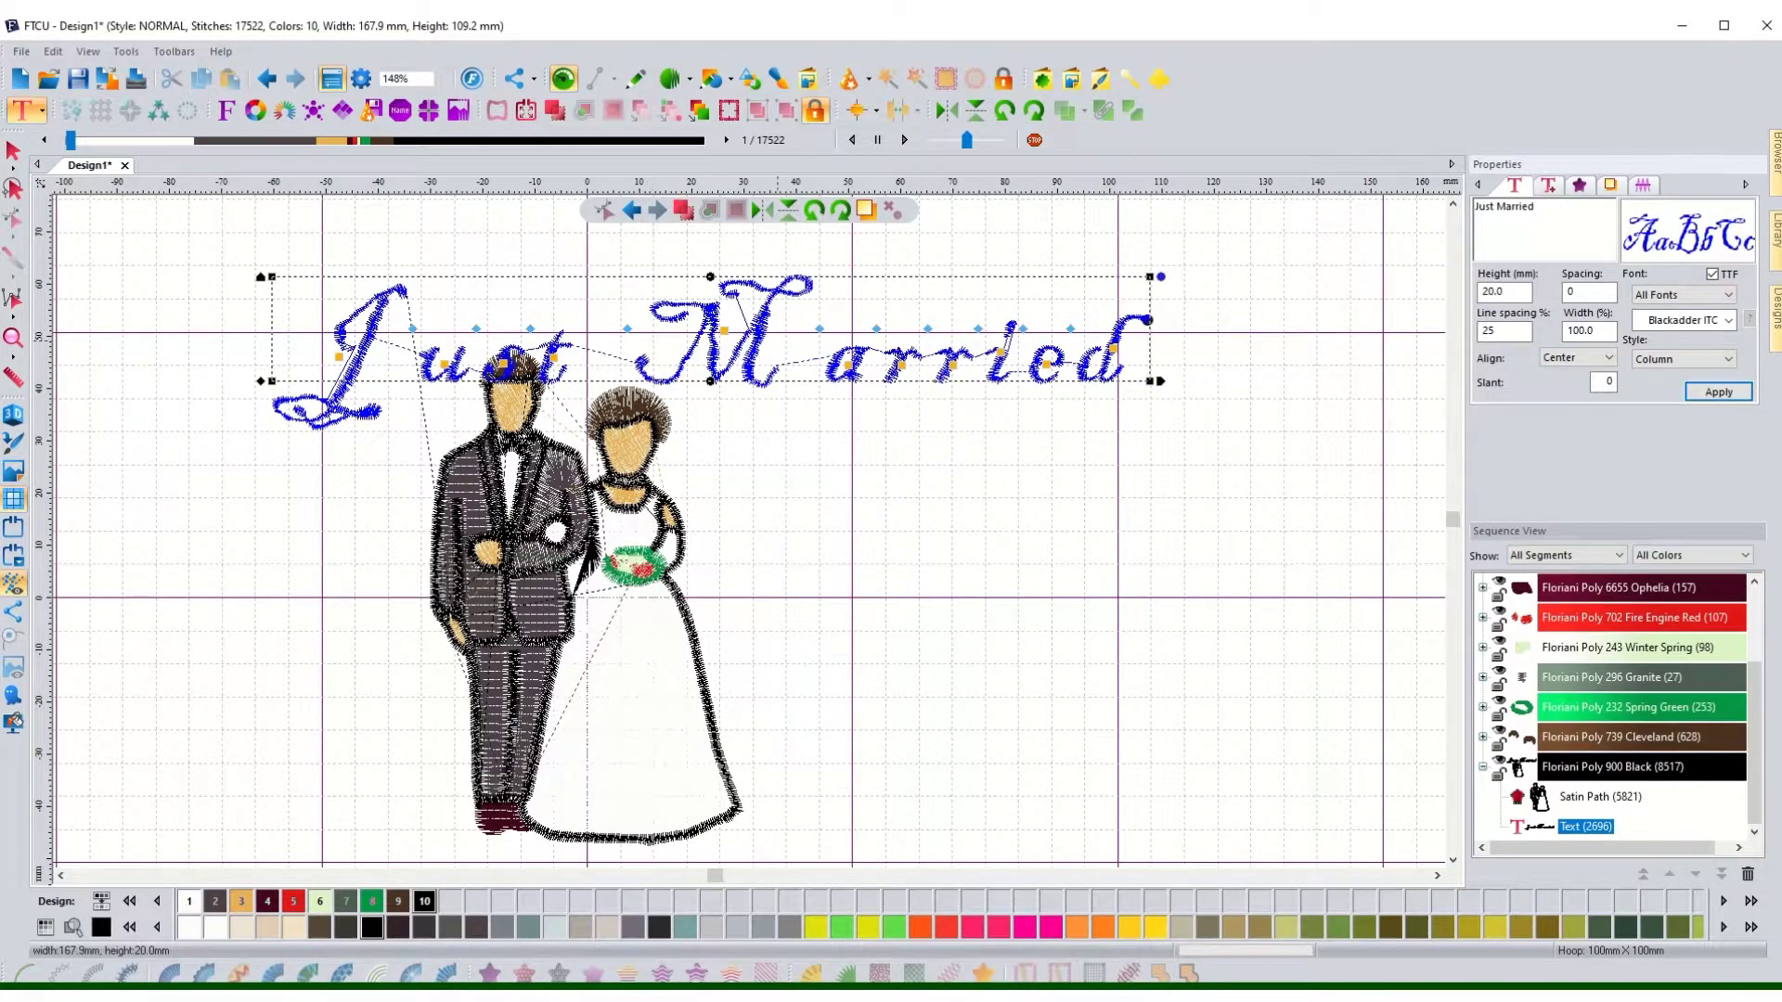
- Move the "Just Married" lettering left and slightly up over the couple, keeping it selected
{"action": "left_click_drag", "start_coordinate": [733, 315], "coordinate": [560, 340]}
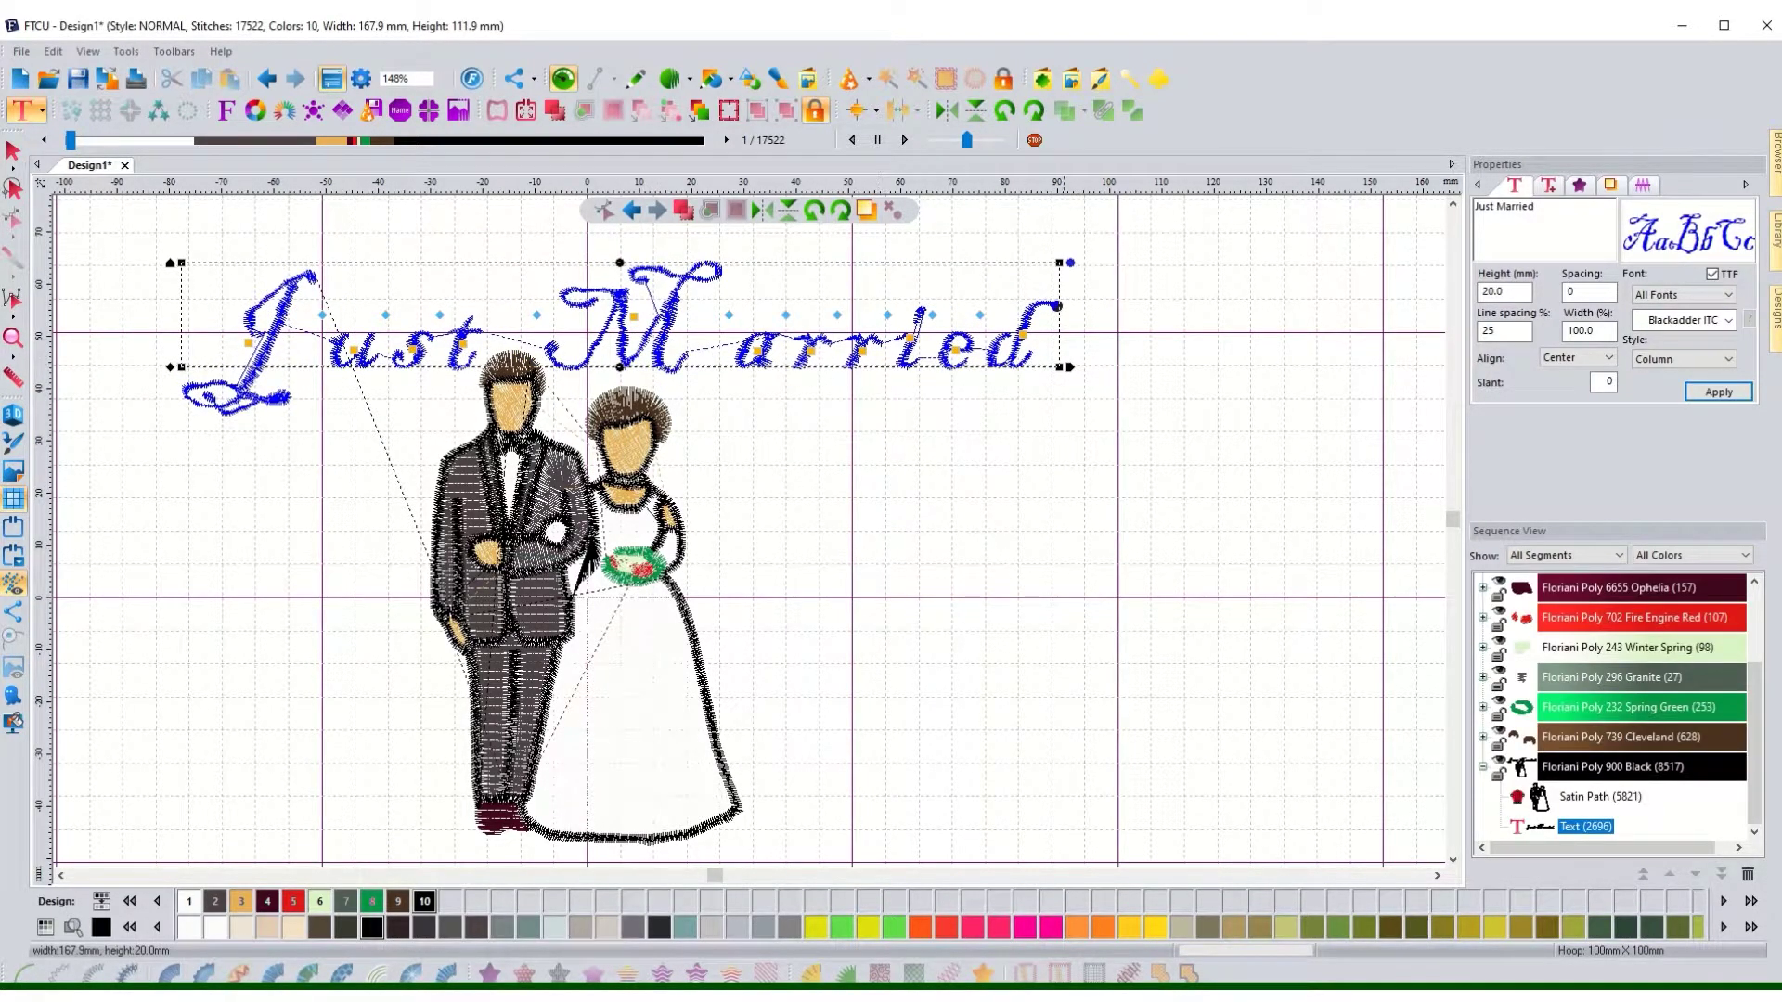
{"action": "mouse_move", "coordinate": [1059, 367]}
{"action": "left_mouse_down"}
{"action": "mouse_move", "coordinate": [1059, 302]}
{"action": "mouse_move", "coordinate": [1059, 598]}
{"action": "mouse_move", "coordinate": [1059, 376]}
{"action": "left_mouse_up"}
{"action": "left_click_drag", "start_coordinate": [563, 340], "coordinate": [563, 340]}
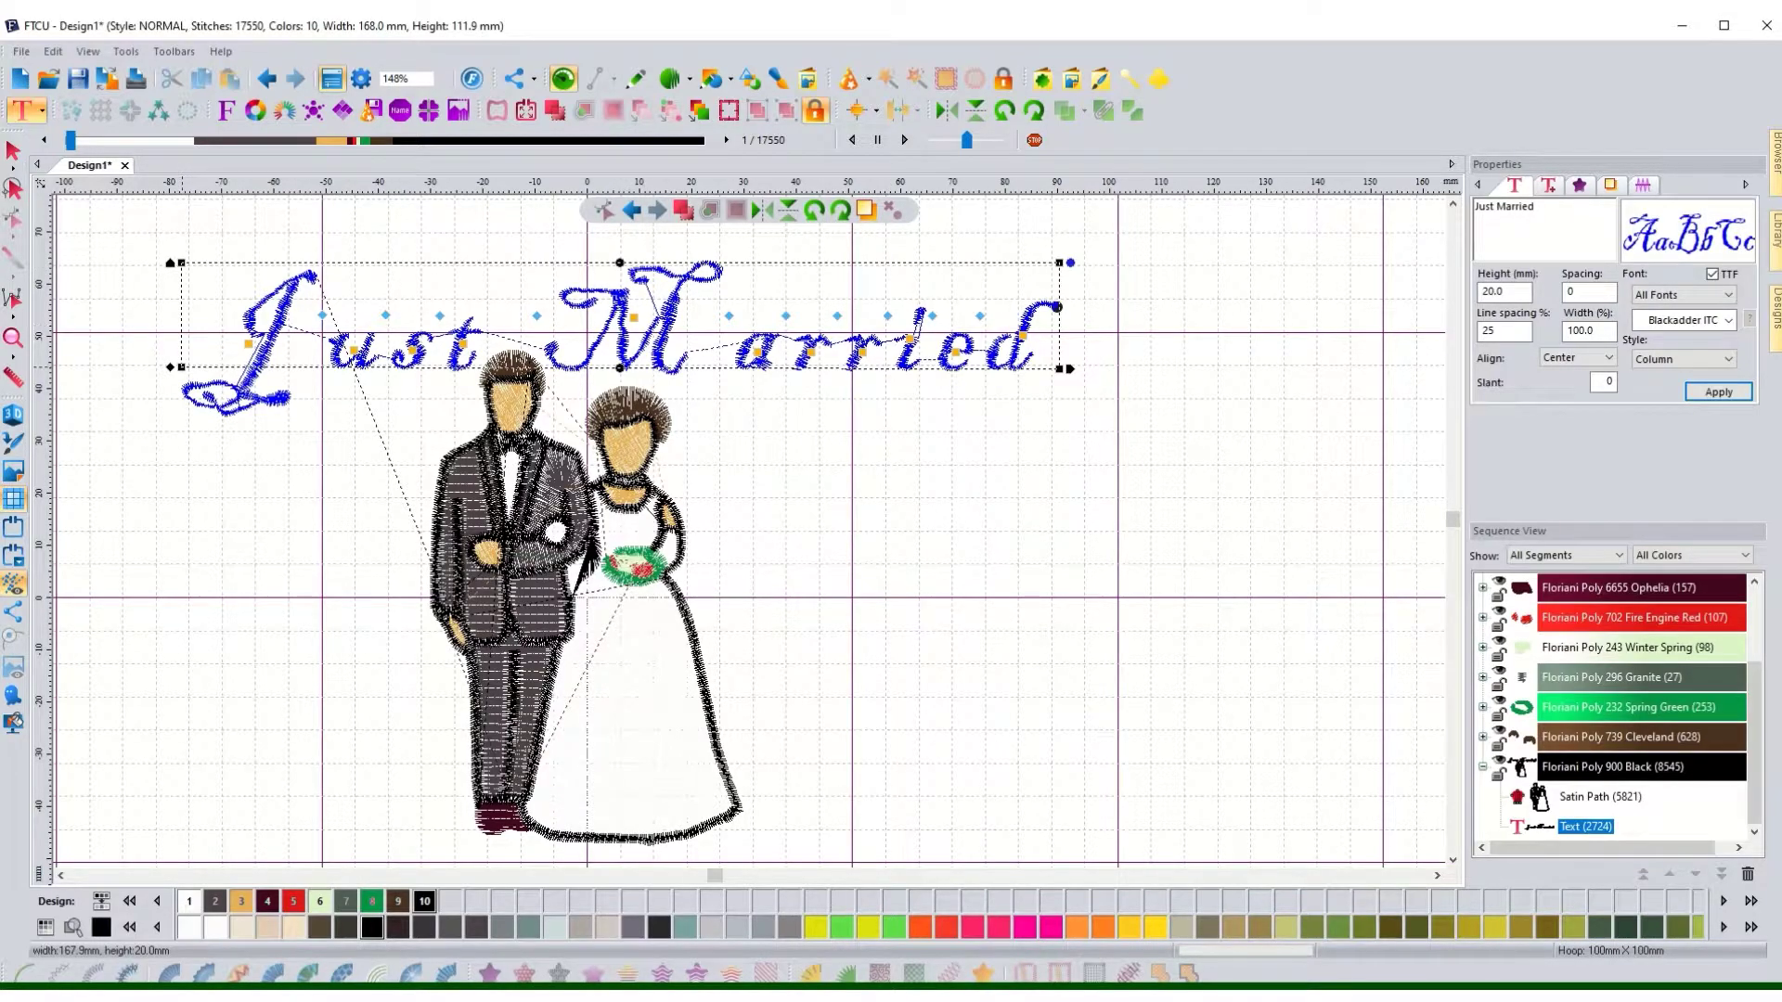
{"action": "left_click", "coordinate": [182, 444]}
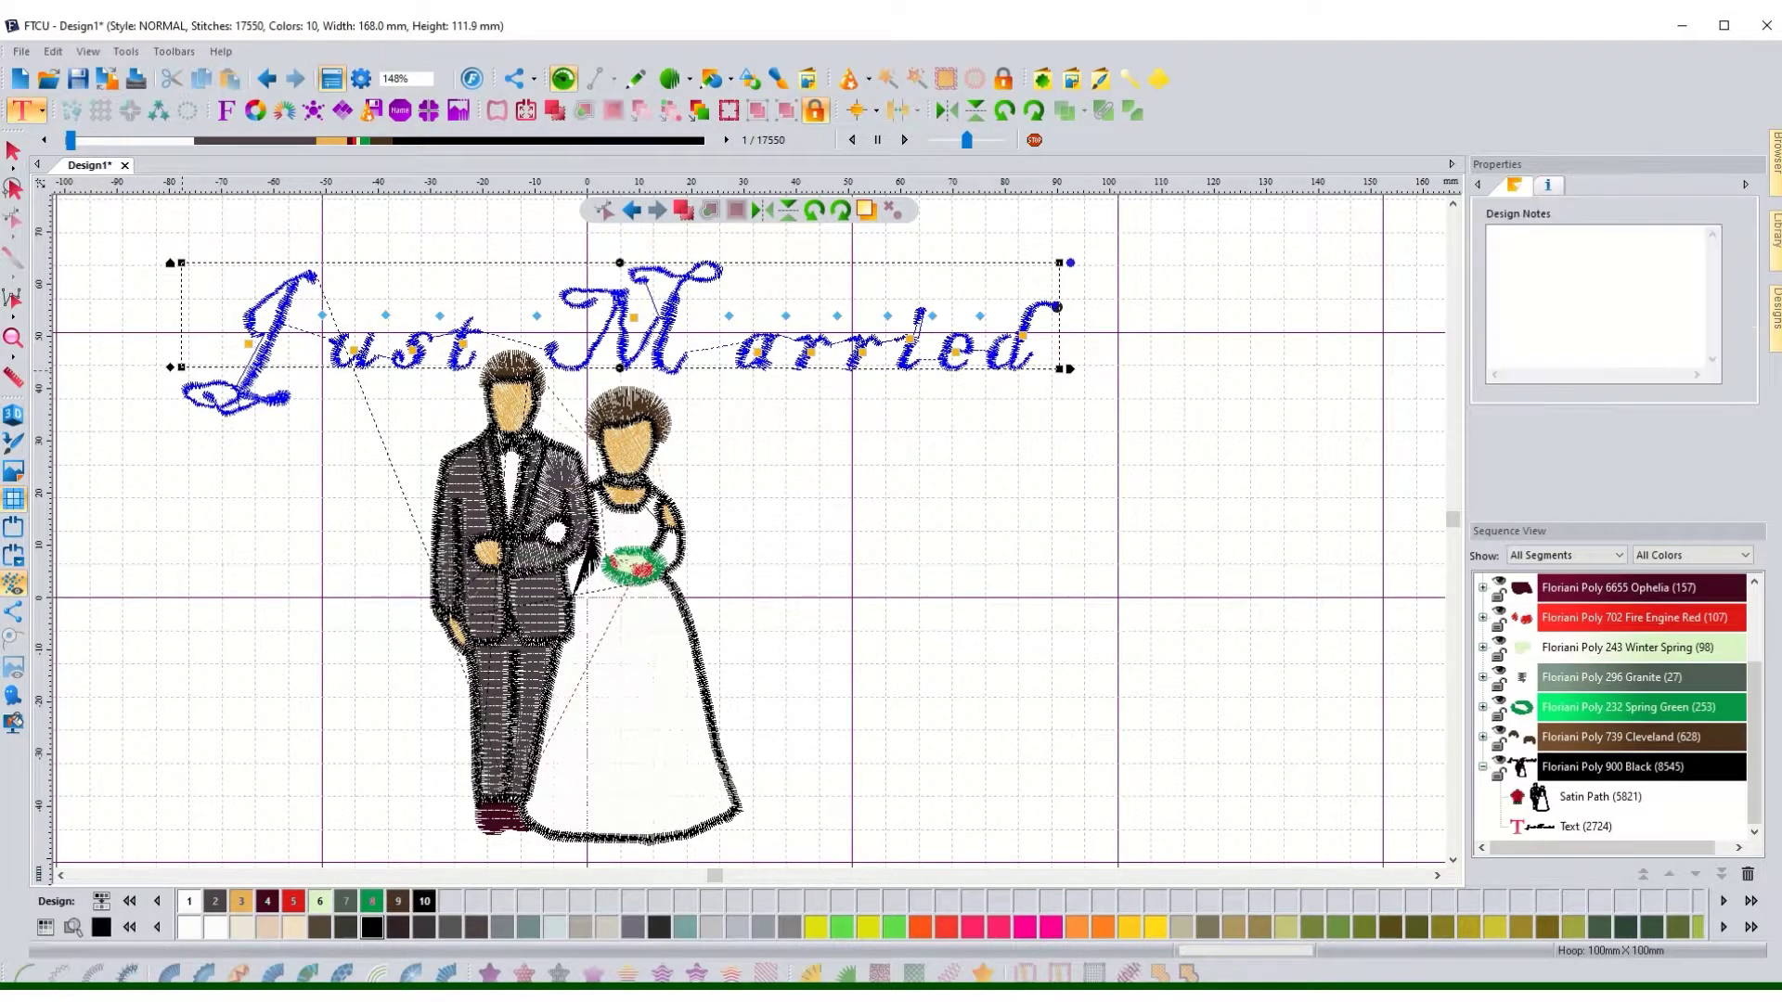
{"action": "left_click", "coordinate": [212, 397]}
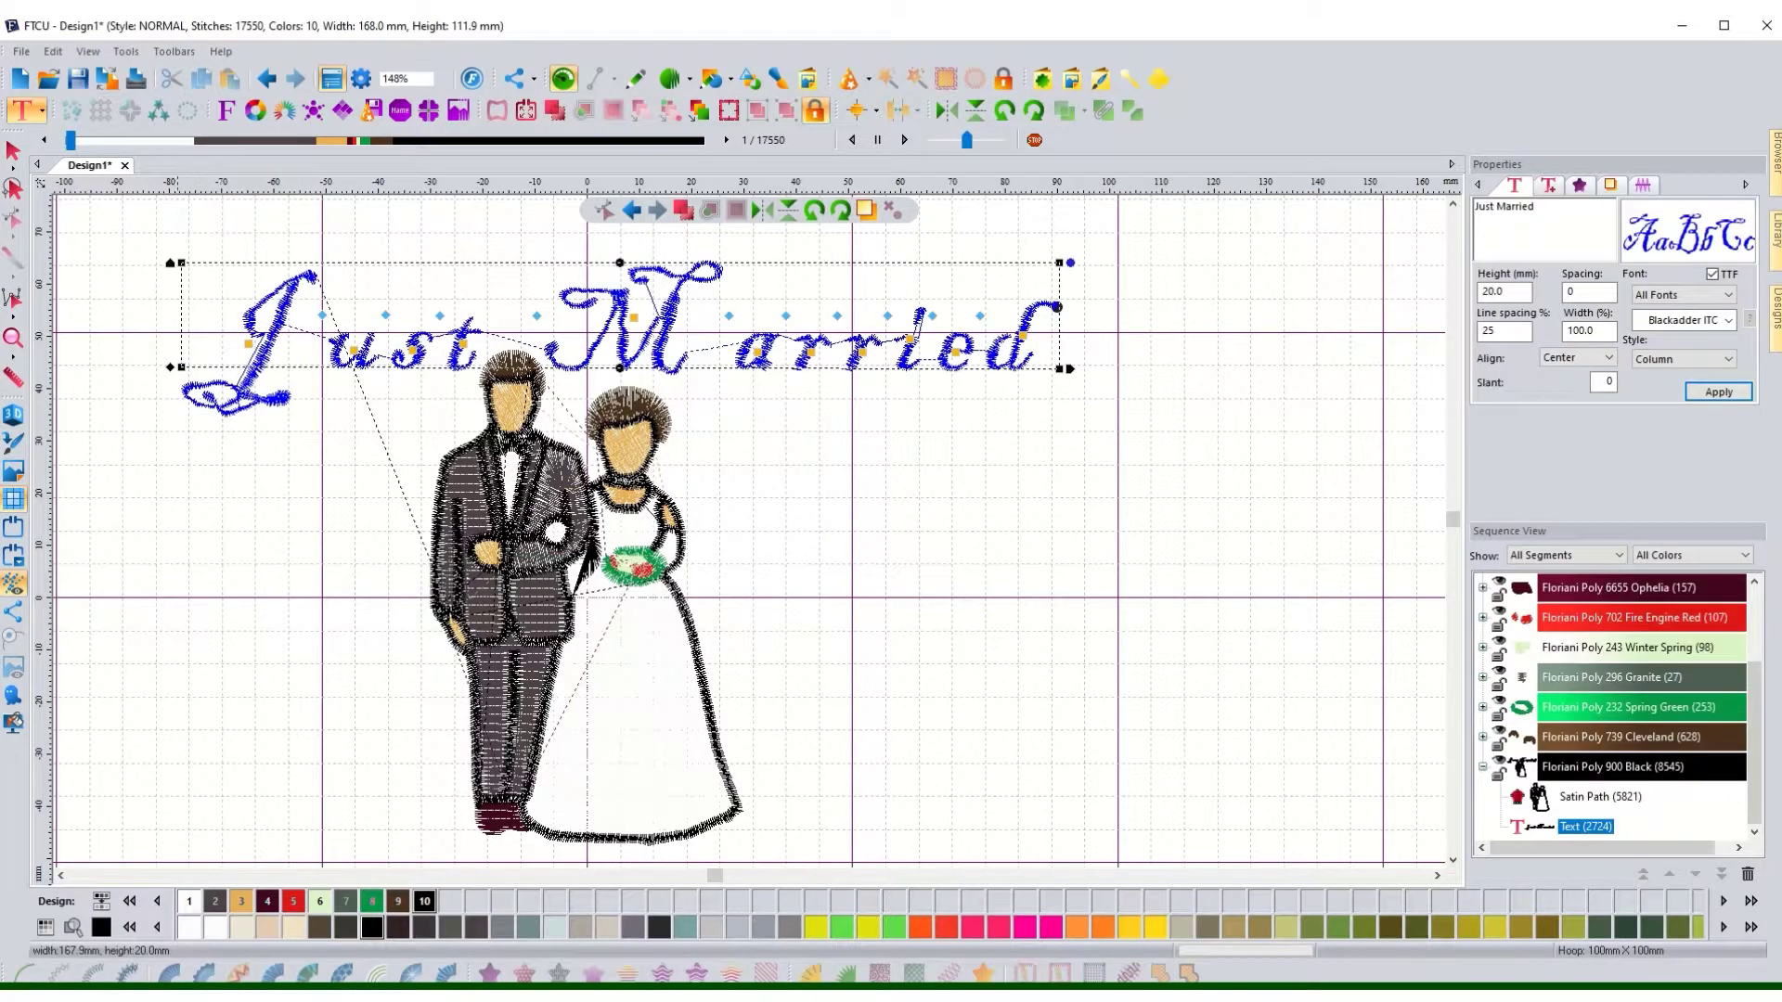
- Scale the "Just Married" lettering down to about 98.9 mm wide, place it above the couple's heads, and deselect it
{"action": "left_click_drag", "start_coordinate": [1059, 262], "coordinate": [698, 306]}
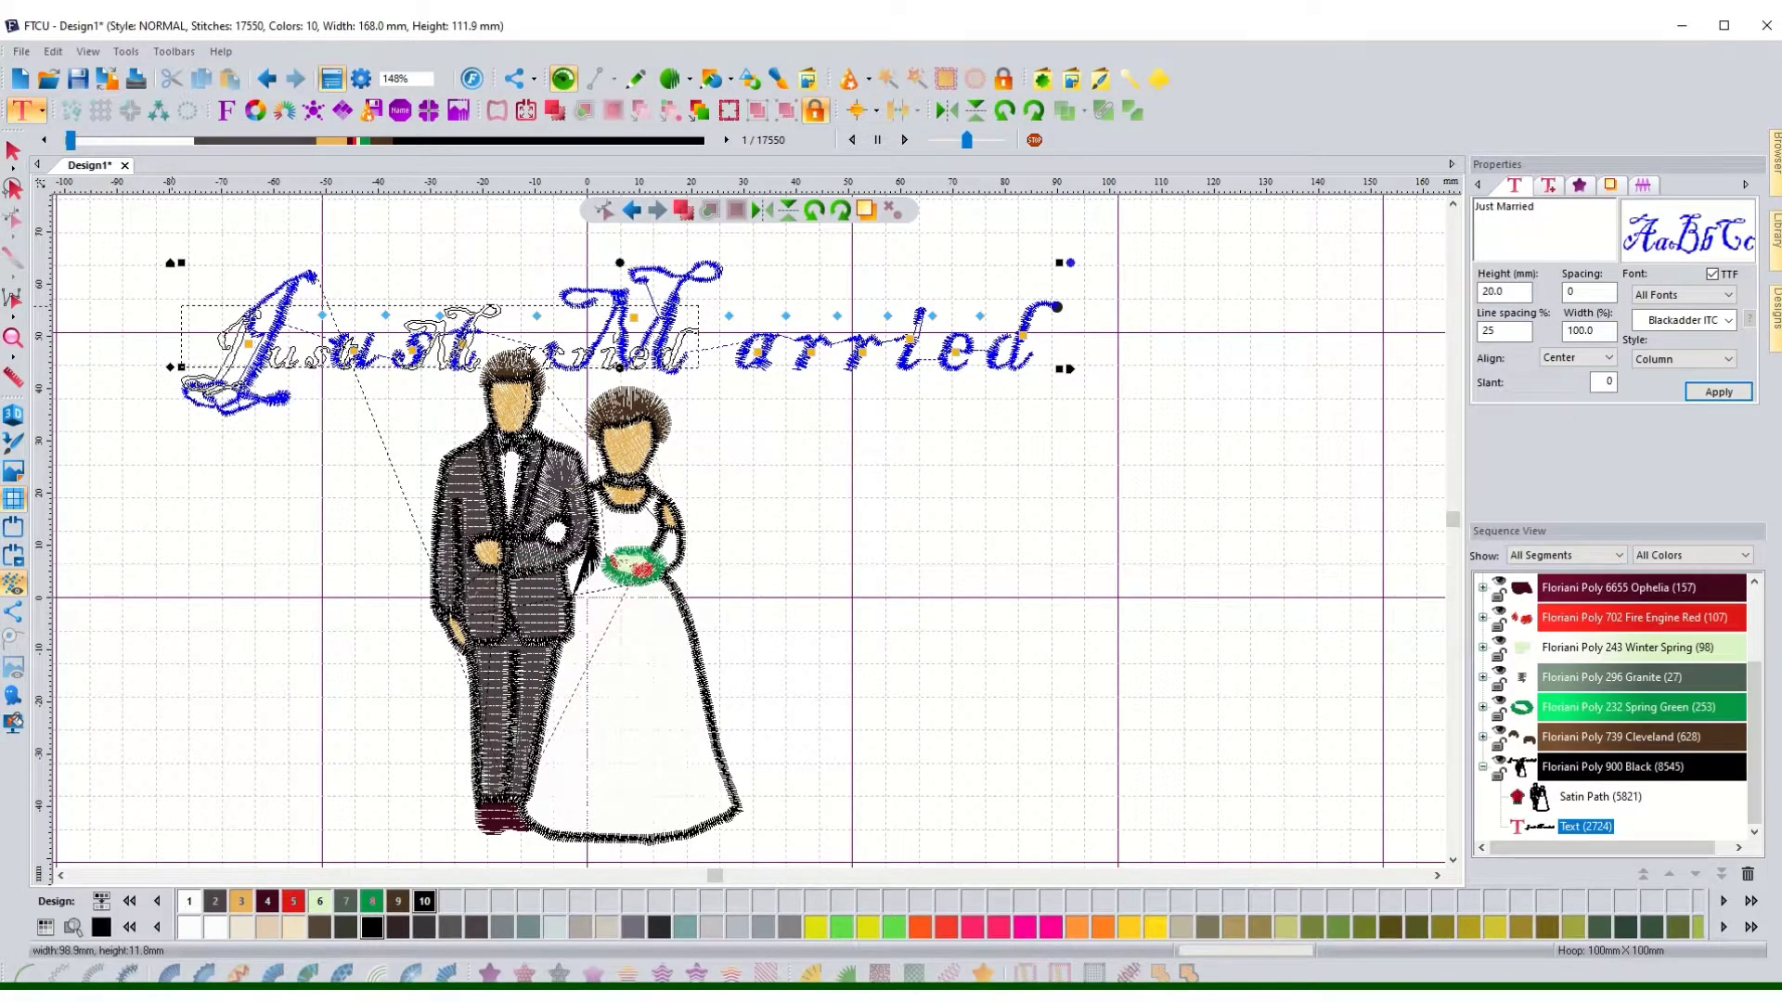
{"action": "left_click_drag", "start_coordinate": [416, 355], "coordinate": [579, 316]}
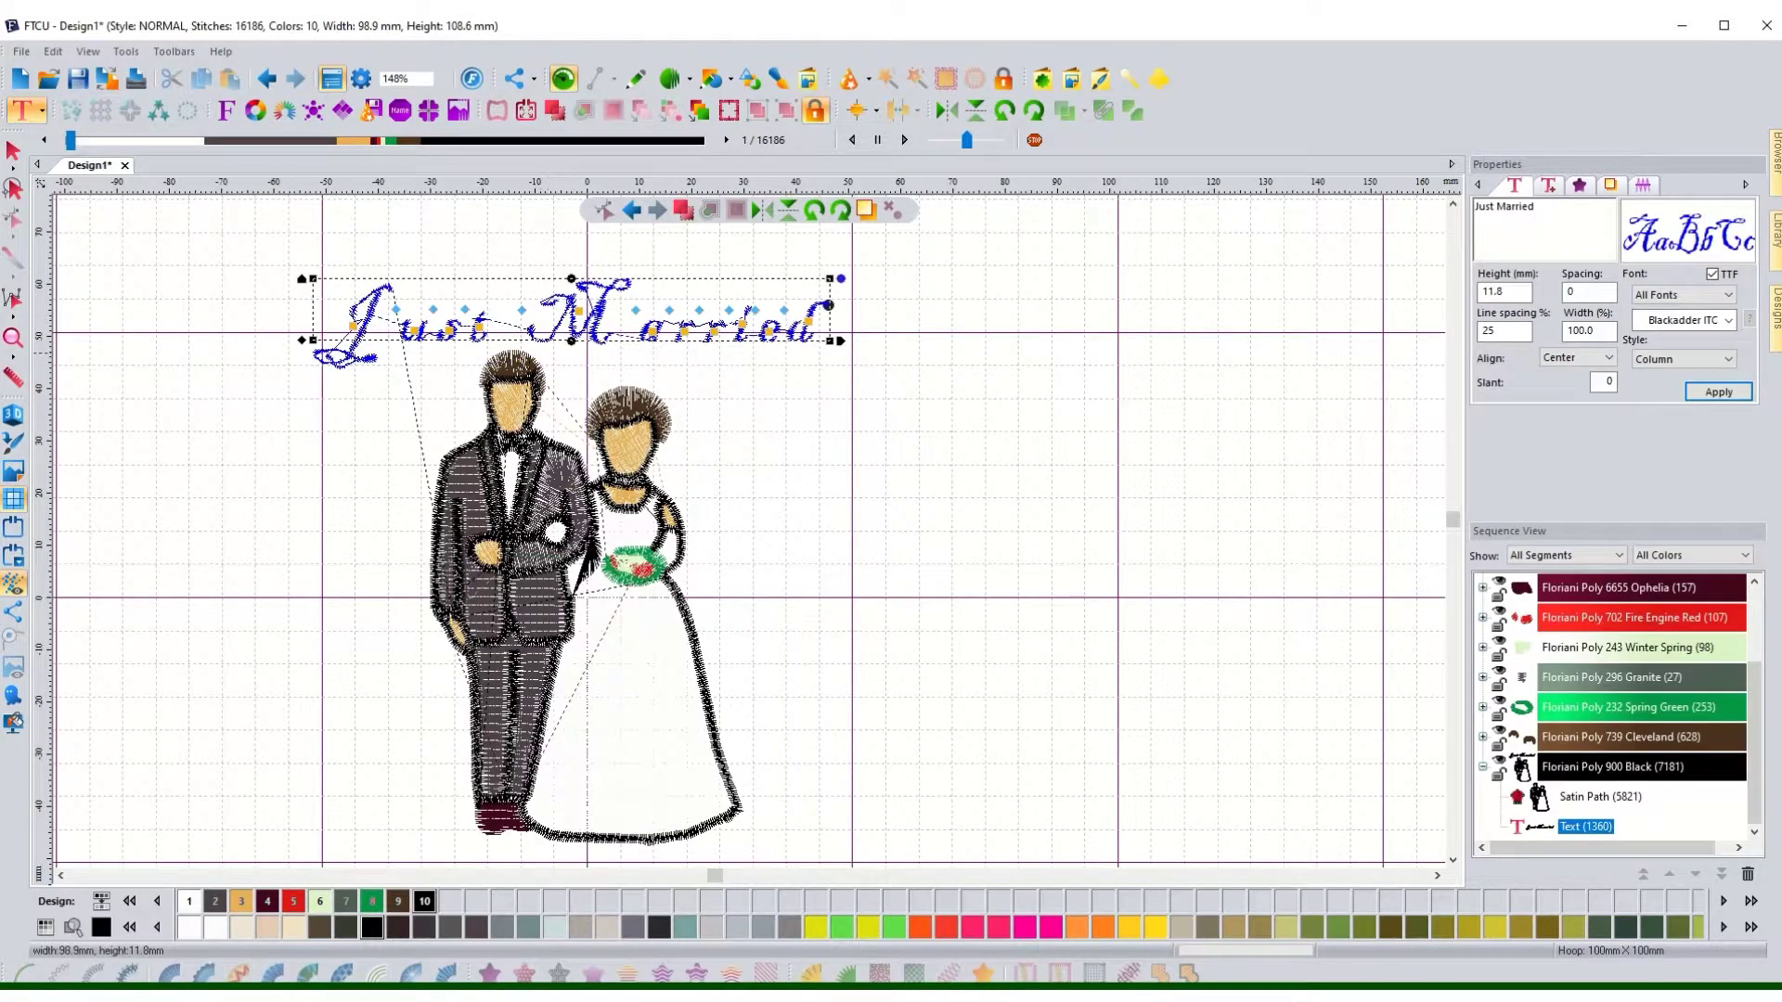
{"action": "key", "text": "Escape"}
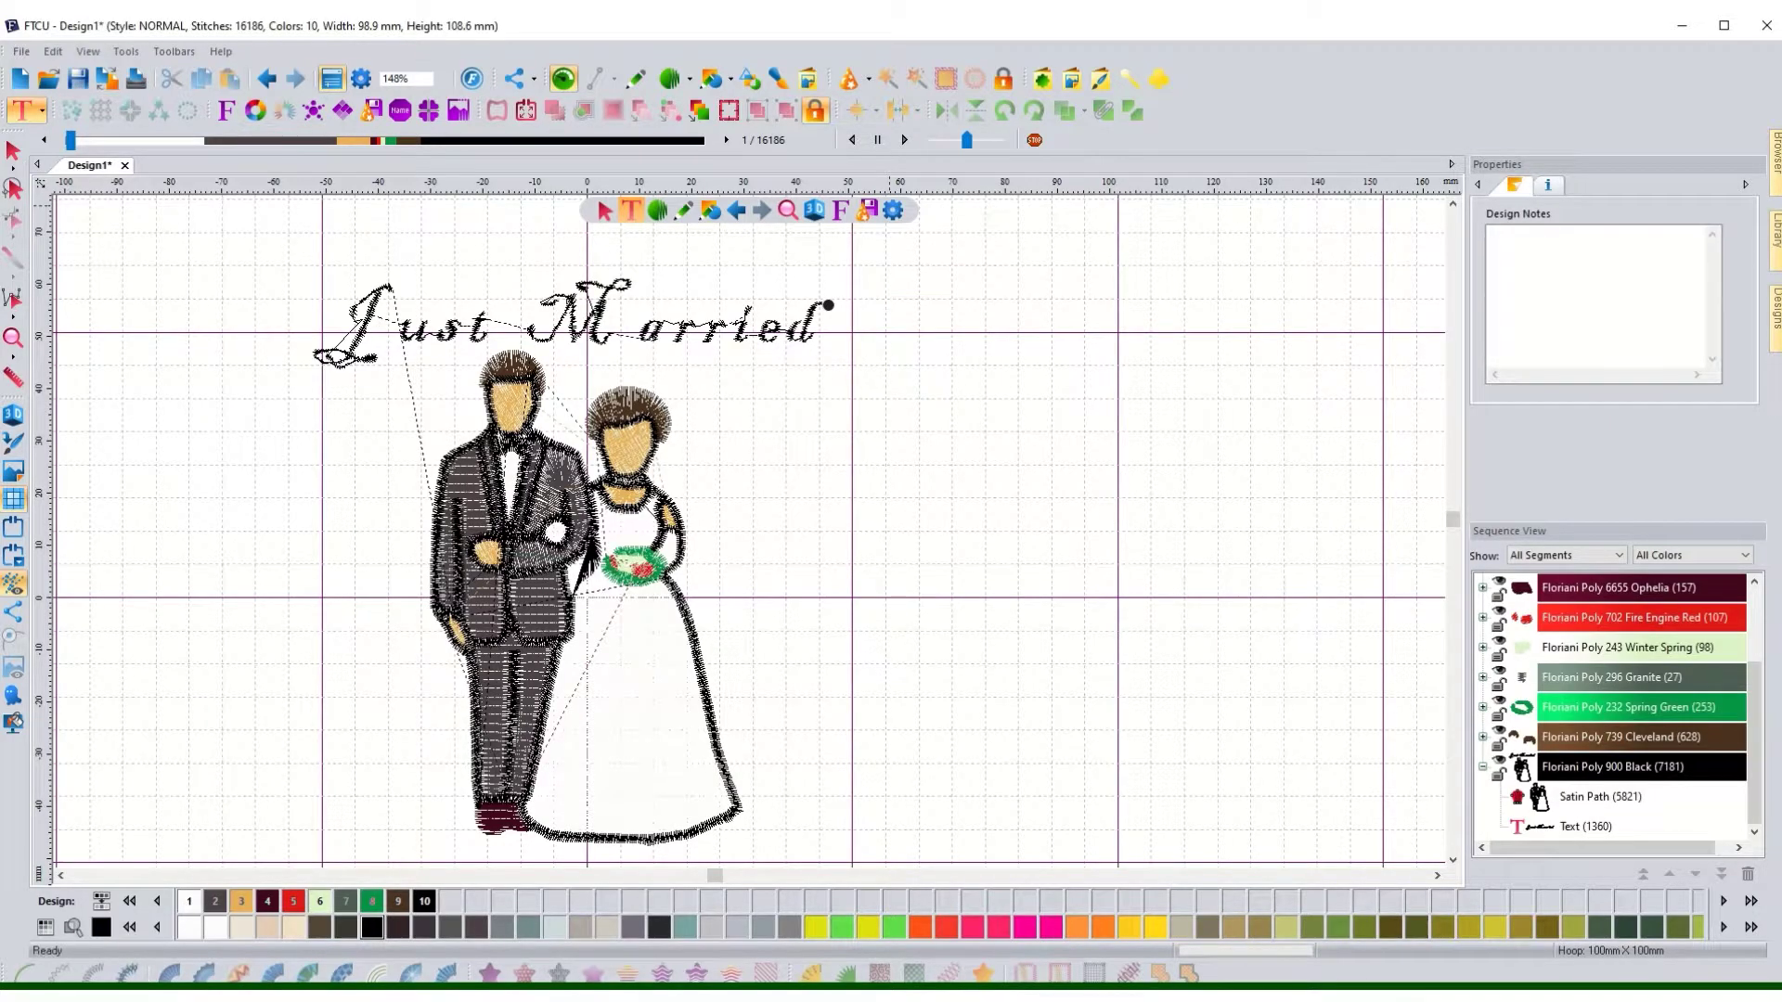
- Check the Save As options for the design and leave without saving
{"action": "left_click", "coordinate": [20, 51]}
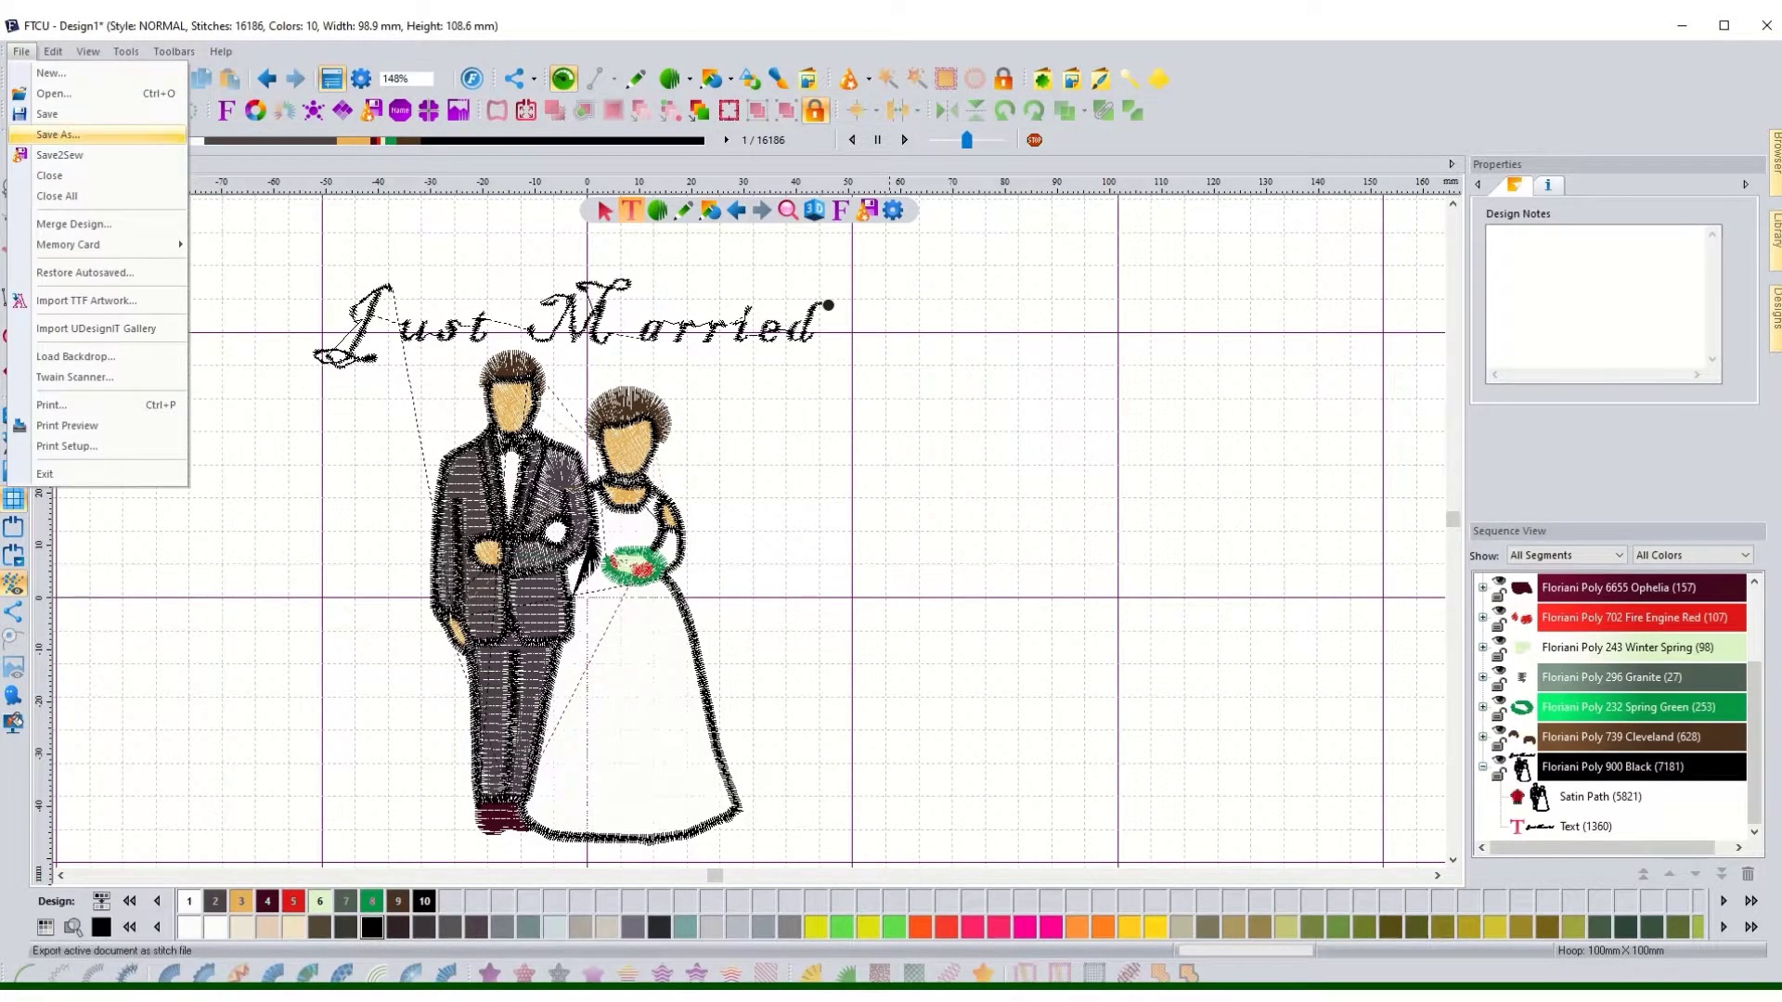
{"action": "left_click", "coordinate": [56, 133]}
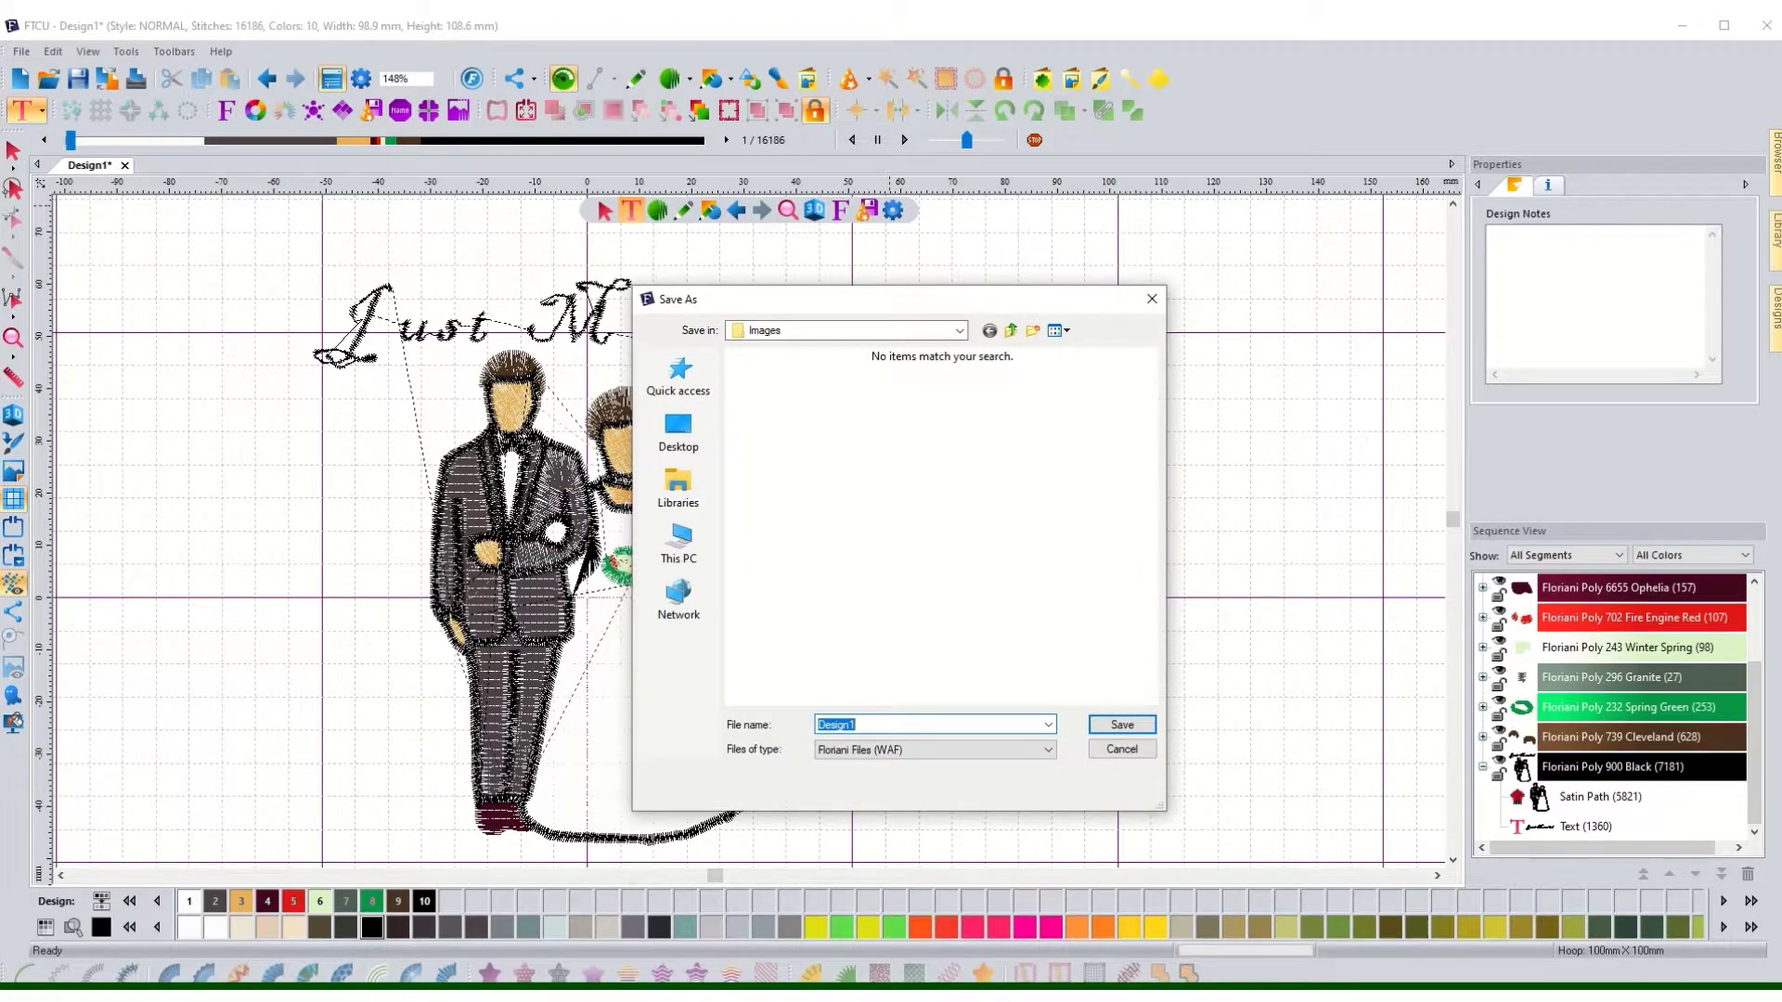
{"action": "left_click", "coordinate": [1118, 749]}
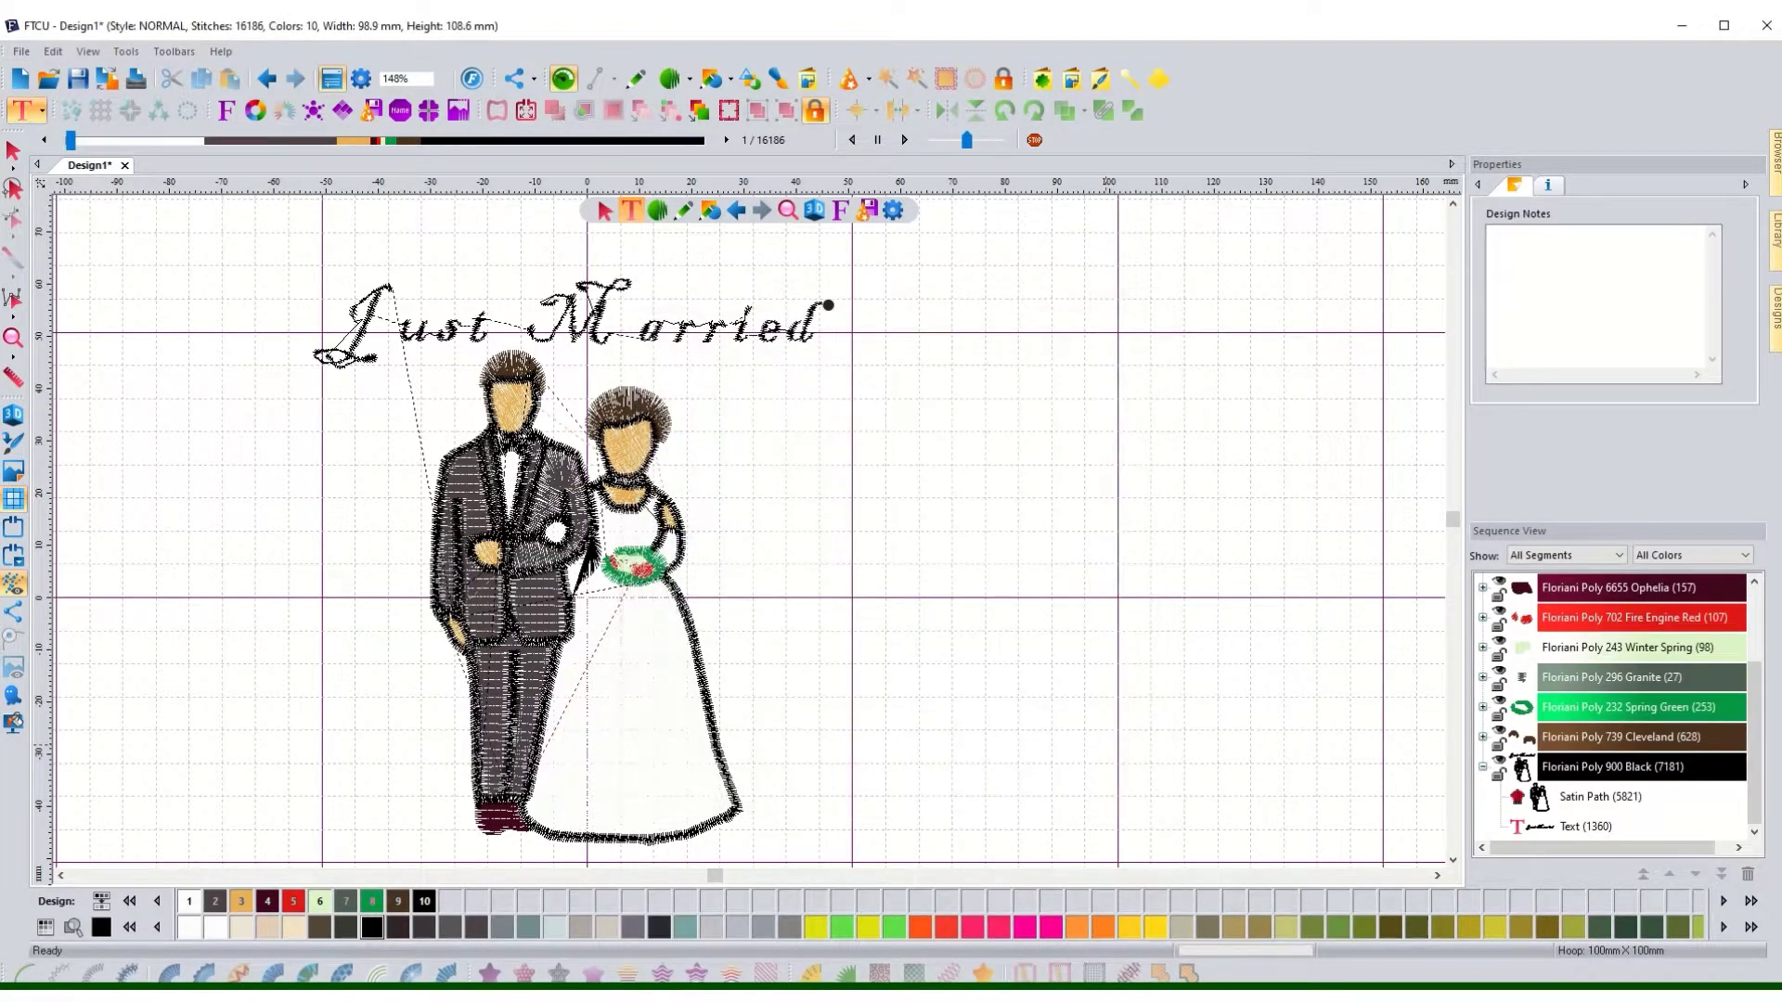